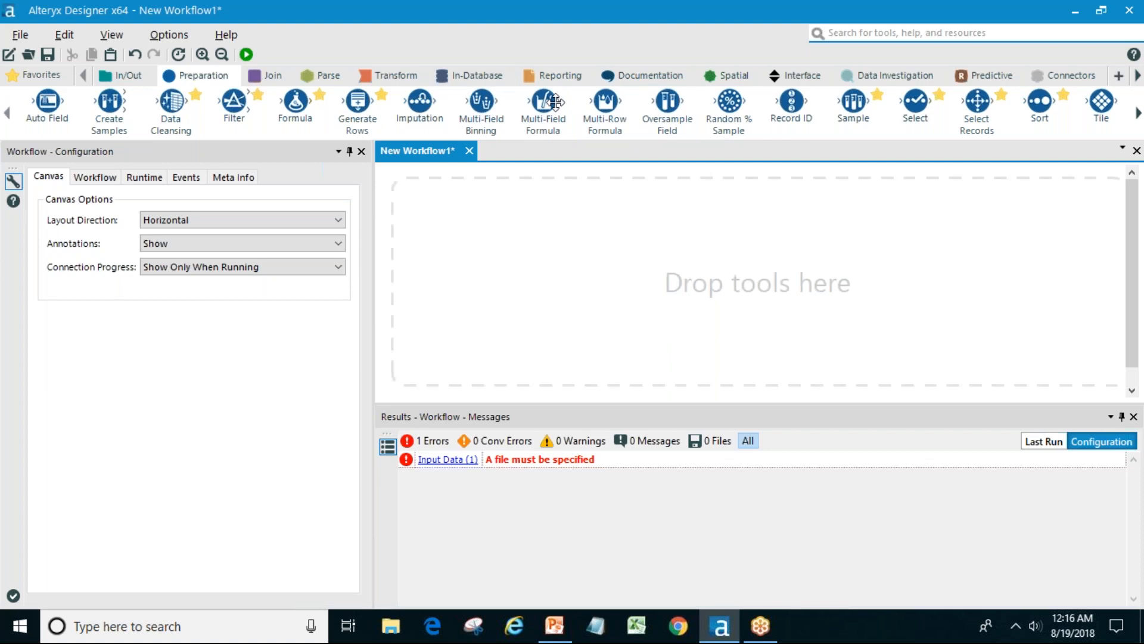
Look through the tool categories from Join through Predictive to see which tools each one offers.
left_click_drag(494, 101, 501, 102)
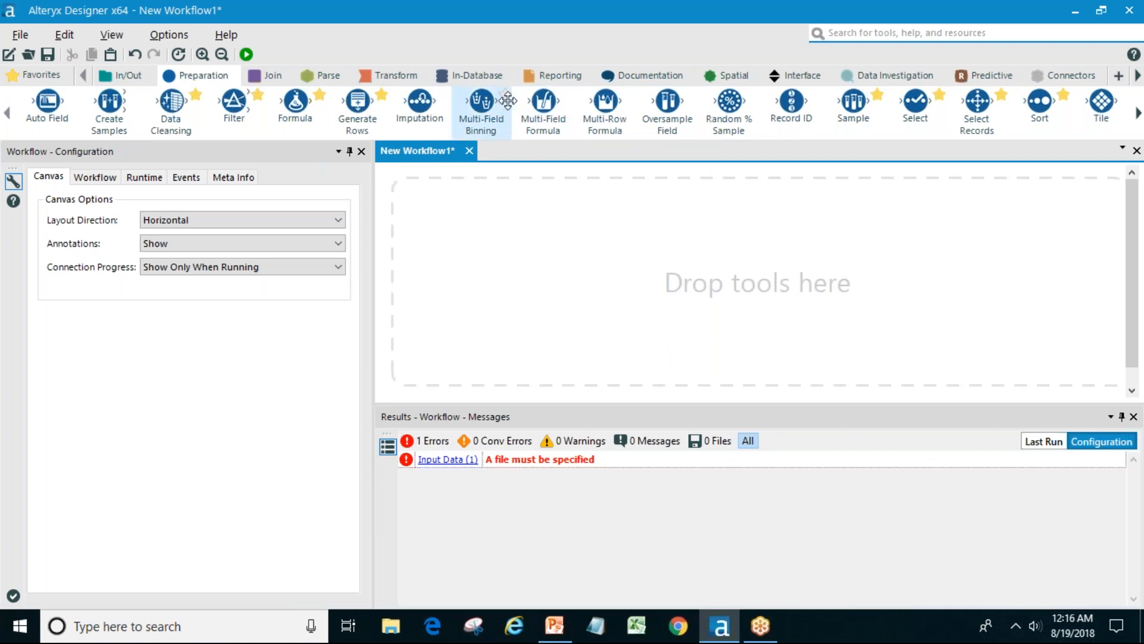
left_click(274, 68)
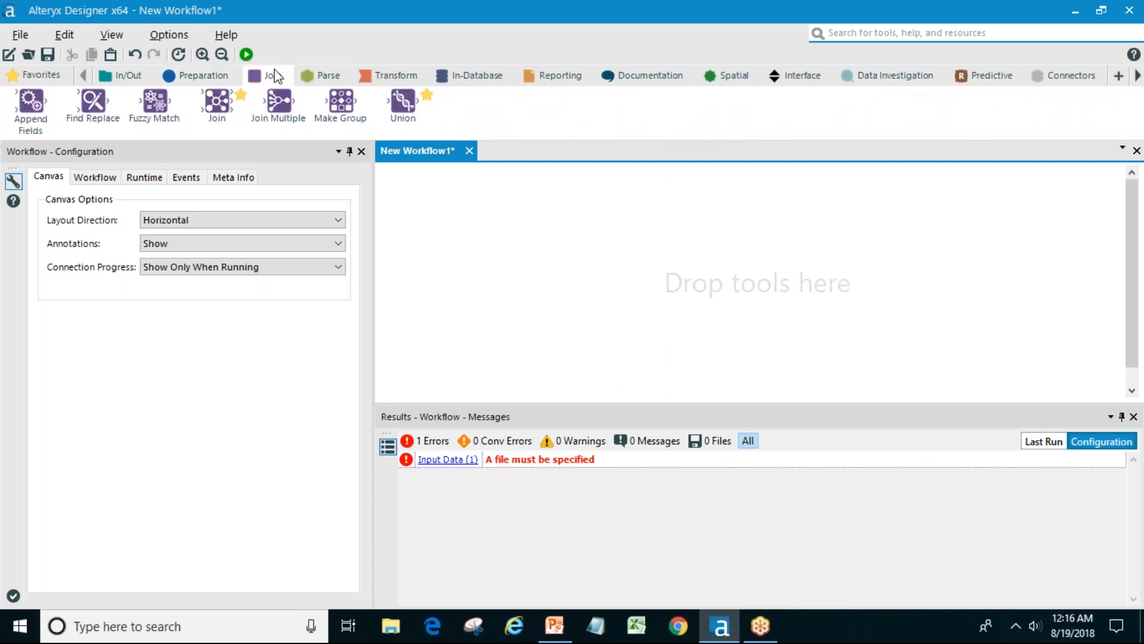
left_click(327, 78)
left_click(396, 75)
left_click(484, 80)
left_click(565, 77)
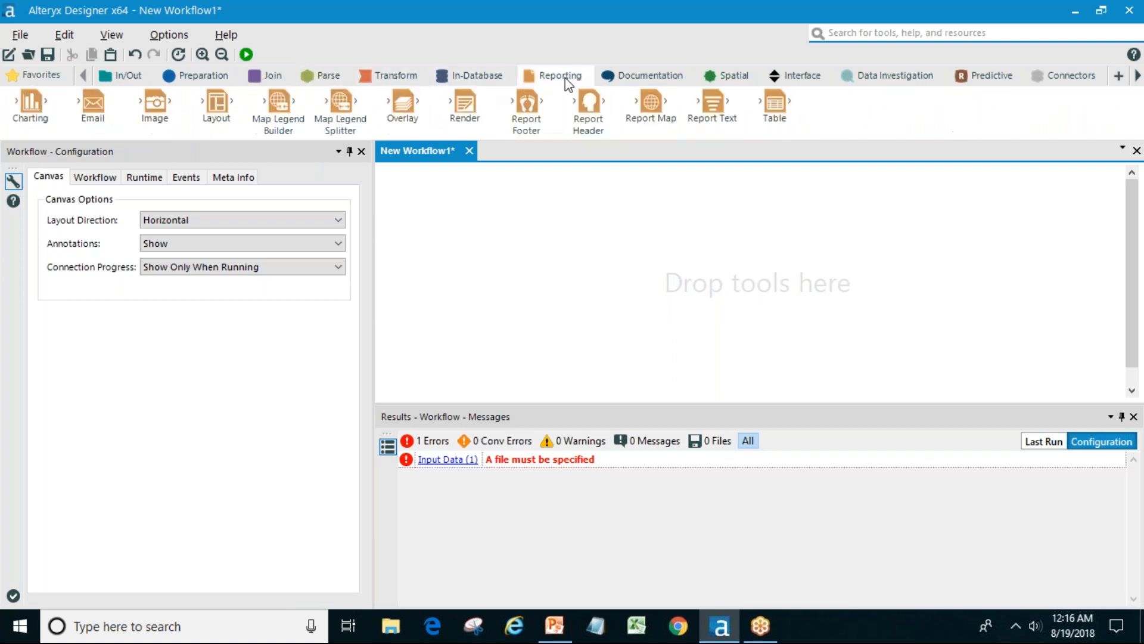
left_click(631, 76)
left_click(729, 77)
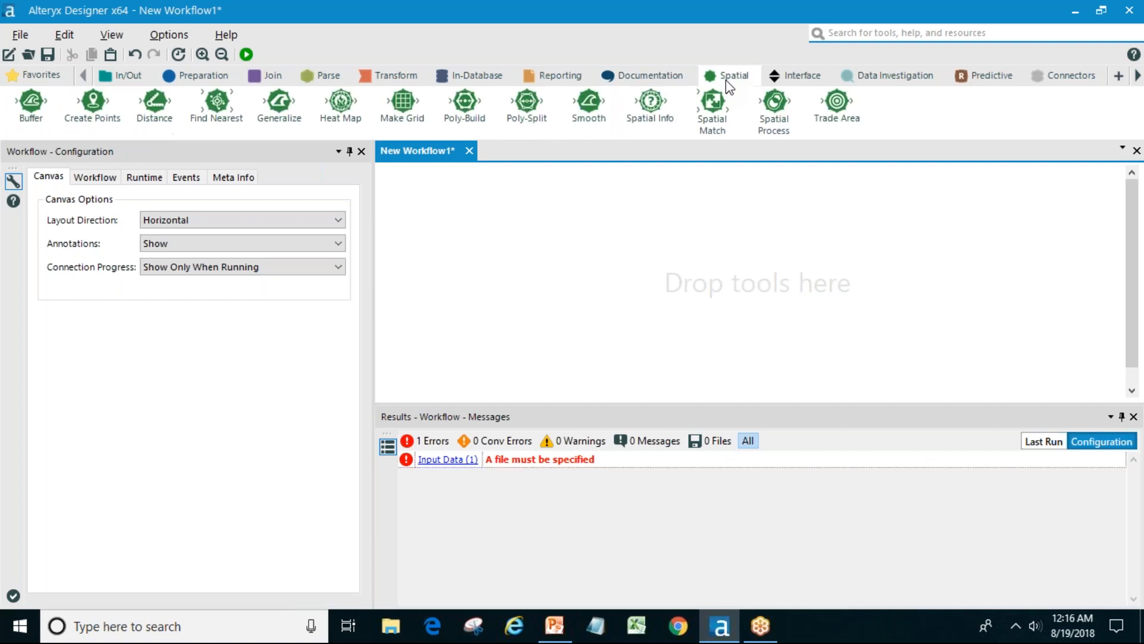
left_click(804, 75)
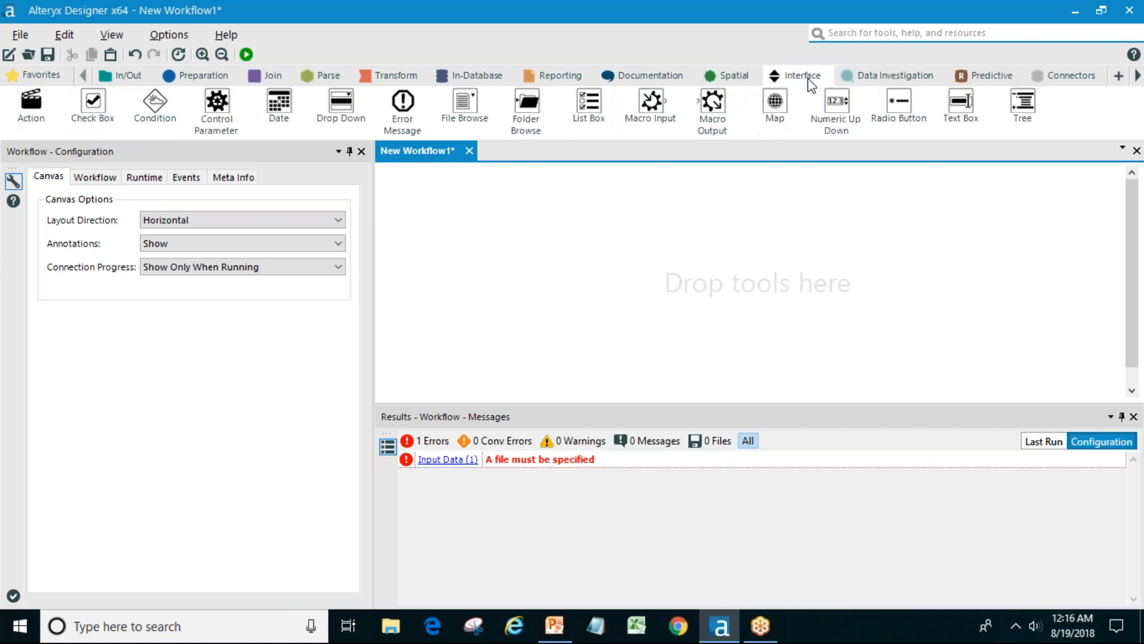
left_click(888, 75)
left_click(953, 80)
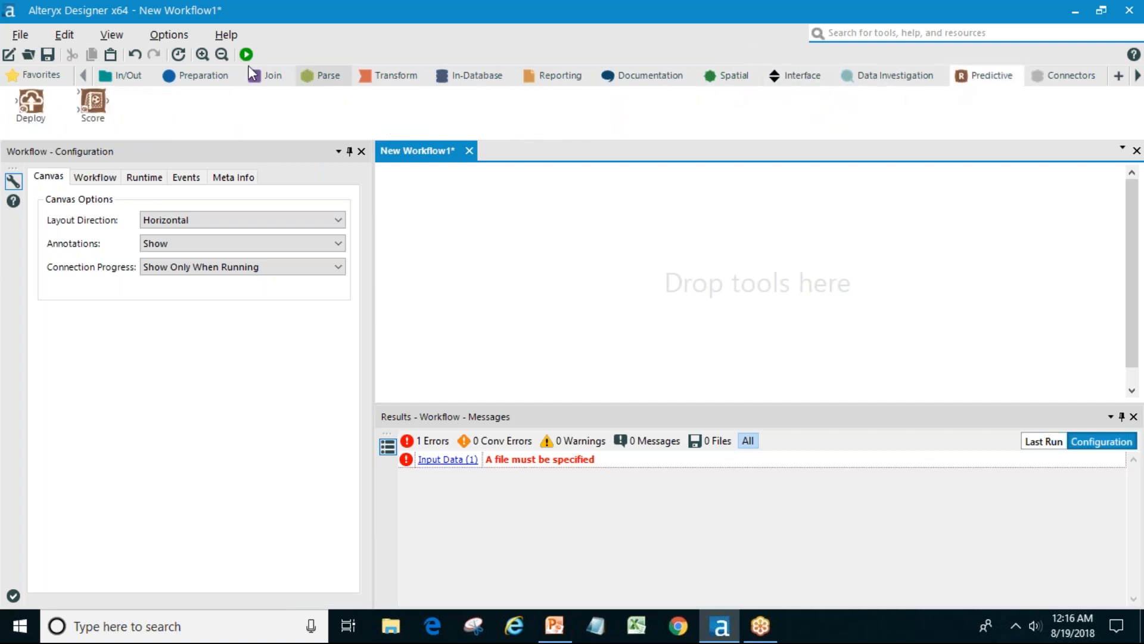
Review the tools in the In/Out, Preparation, Predictive and Join categories, ending on the Favorites set.
left_click(126, 76)
left_click(180, 83)
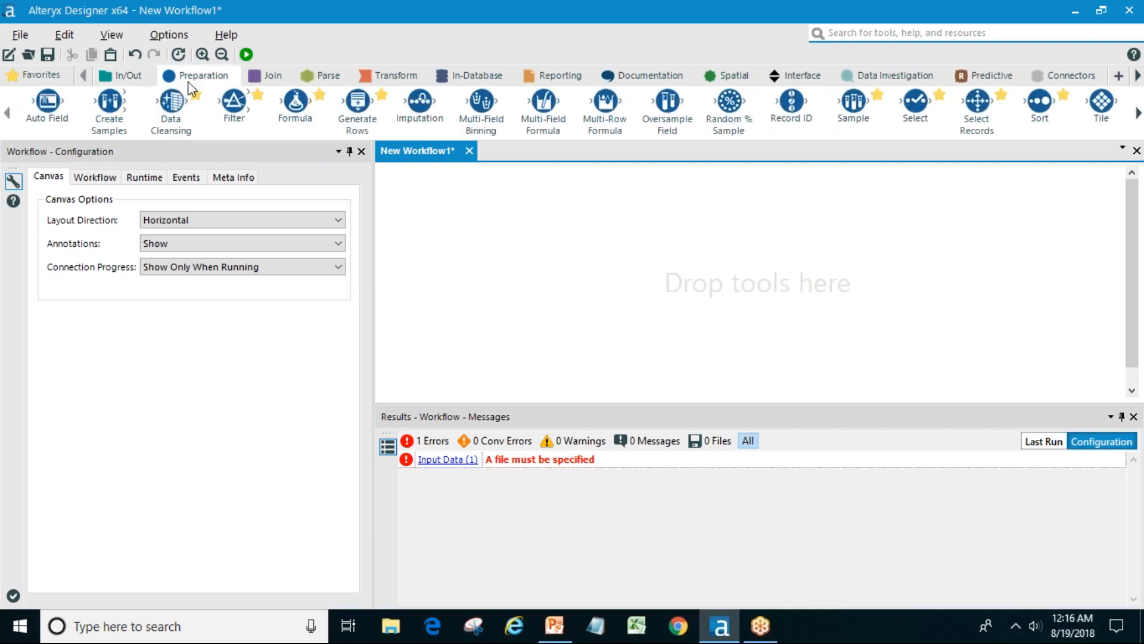
left_click(126, 81)
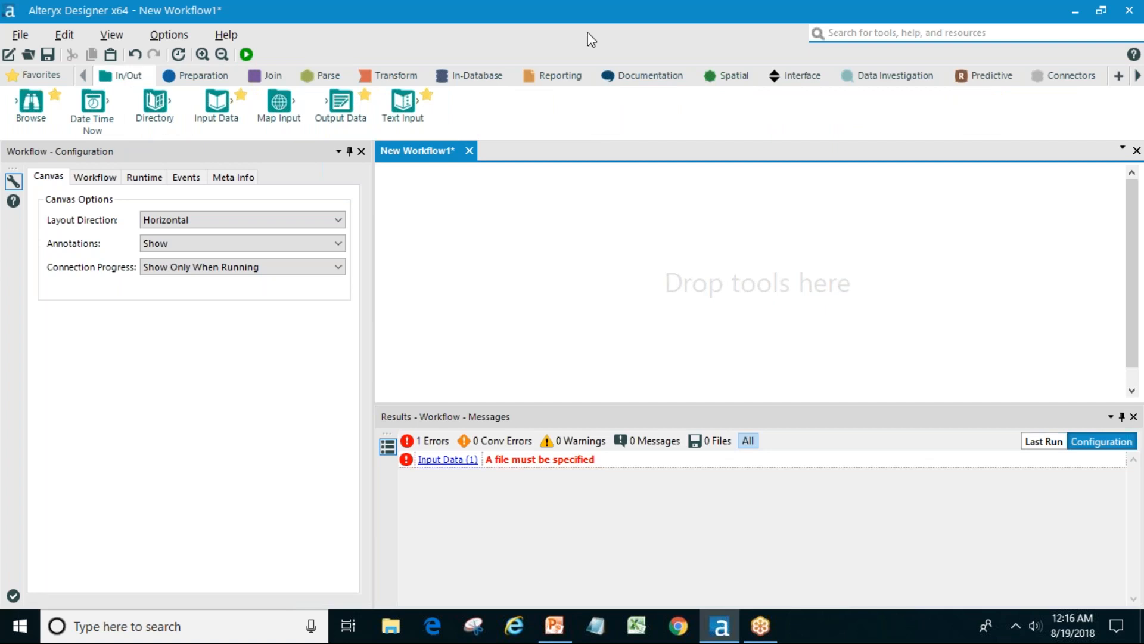
left_click(981, 78)
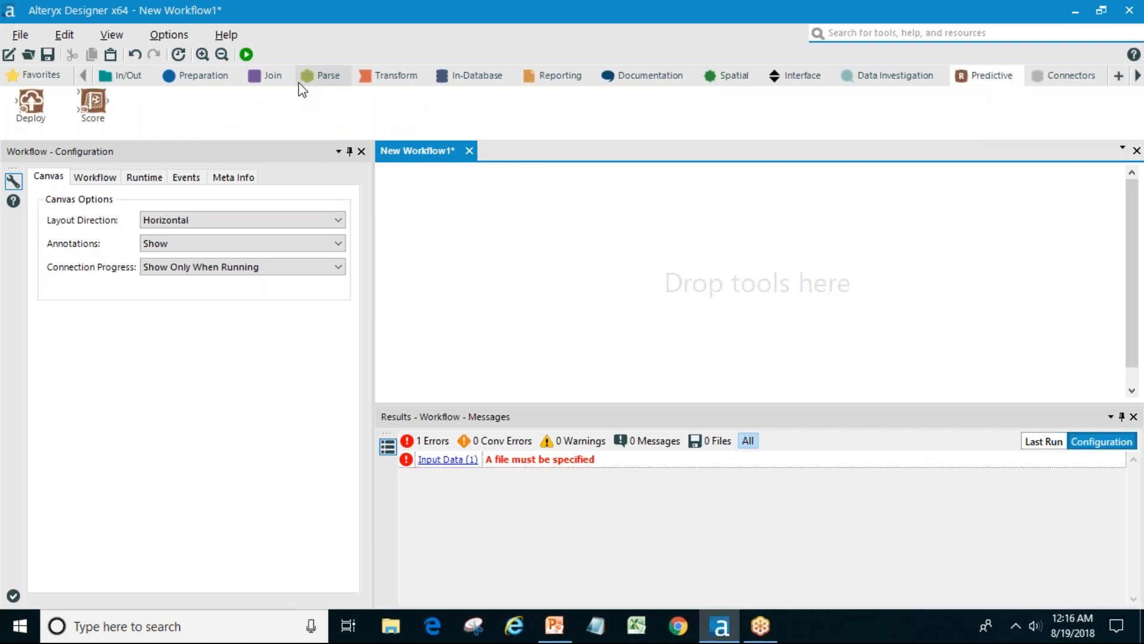
left_click(272, 77)
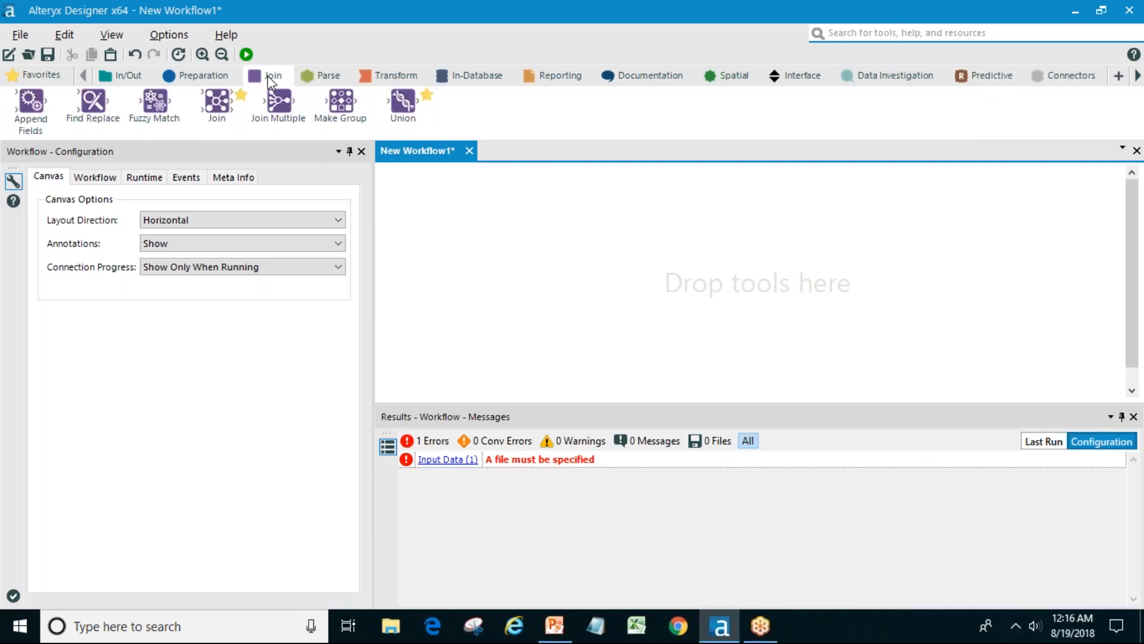
left_click(213, 82)
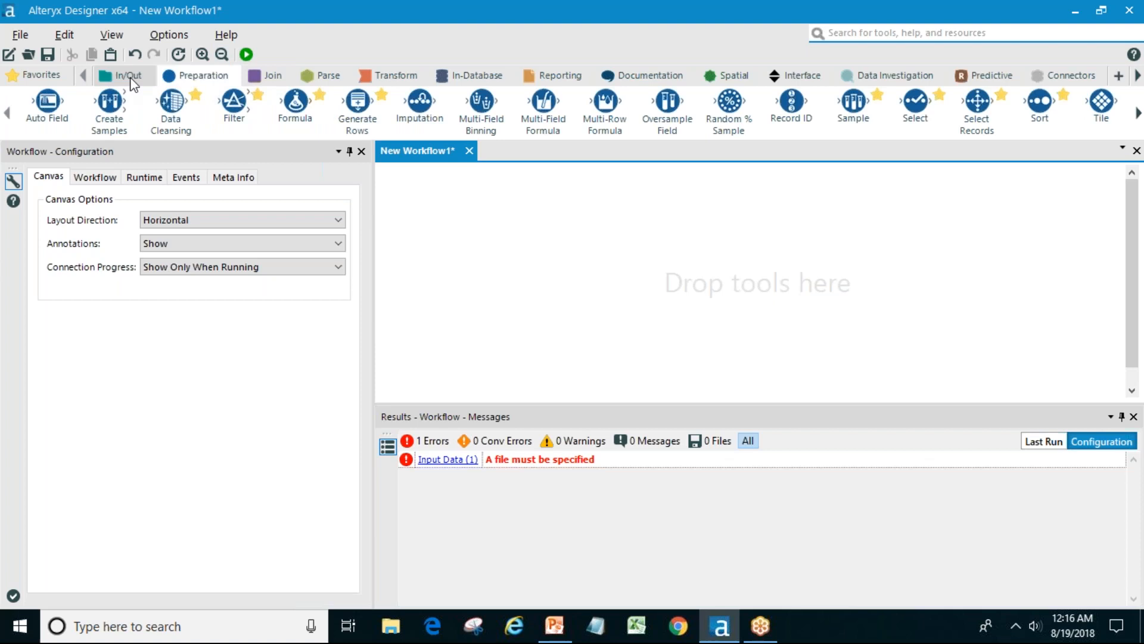
left_click_drag(226, 115, 222, 121)
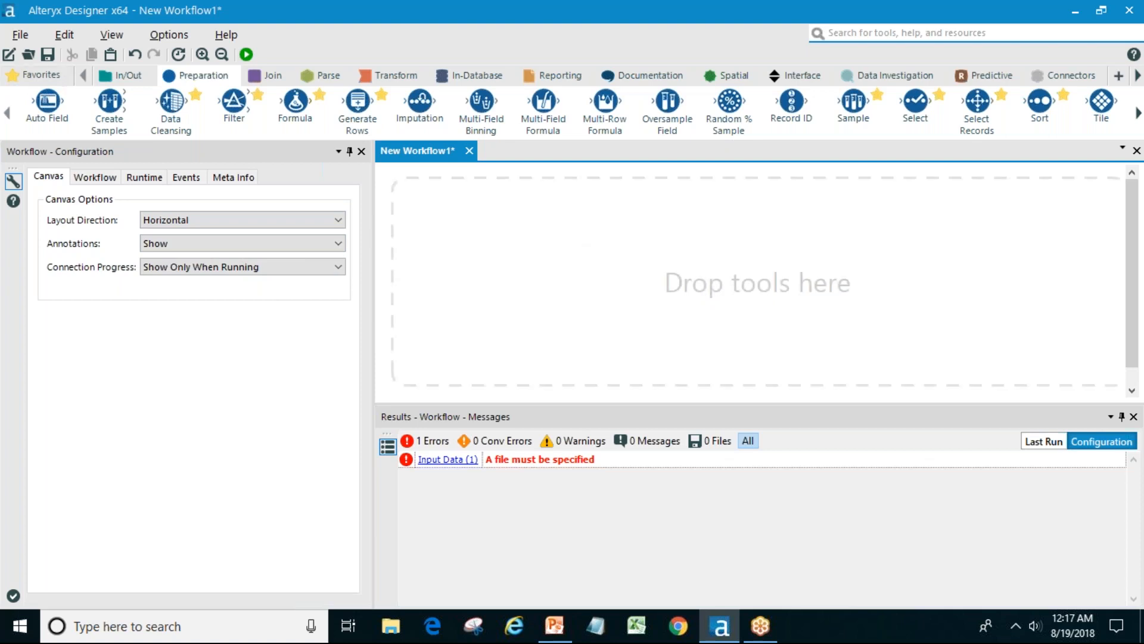
left_click(41, 75)
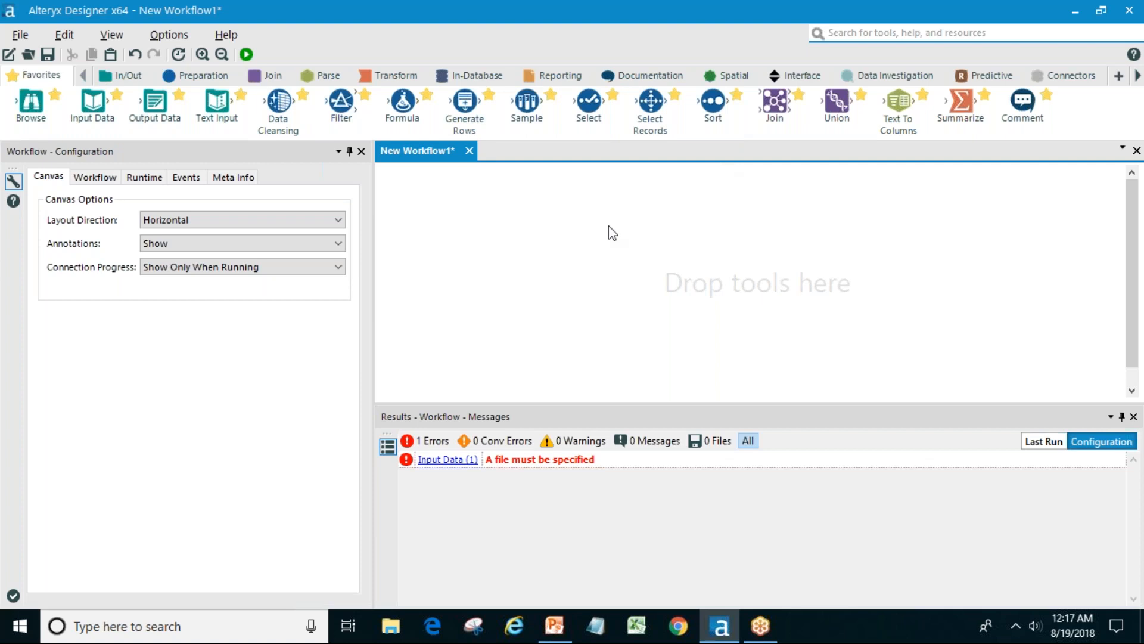
Mark the Cross Tab tool from the Transform category as a favorite and check it among the Favorites.
left_click(370, 76)
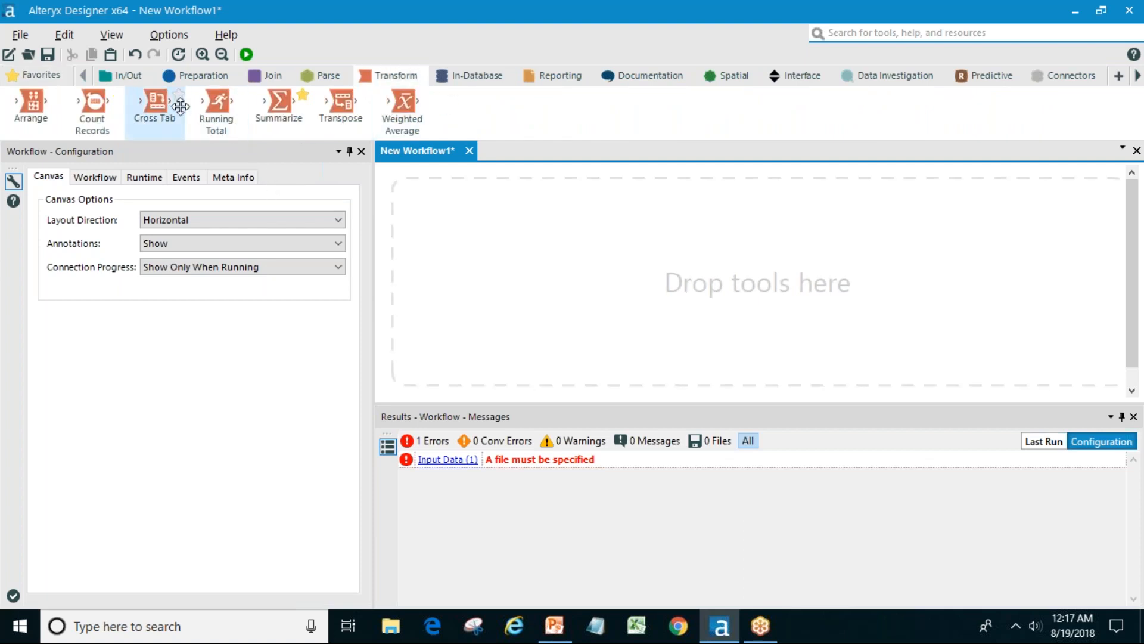
left_click_drag(156, 105, 169, 112)
left_click(179, 94)
left_click(42, 75)
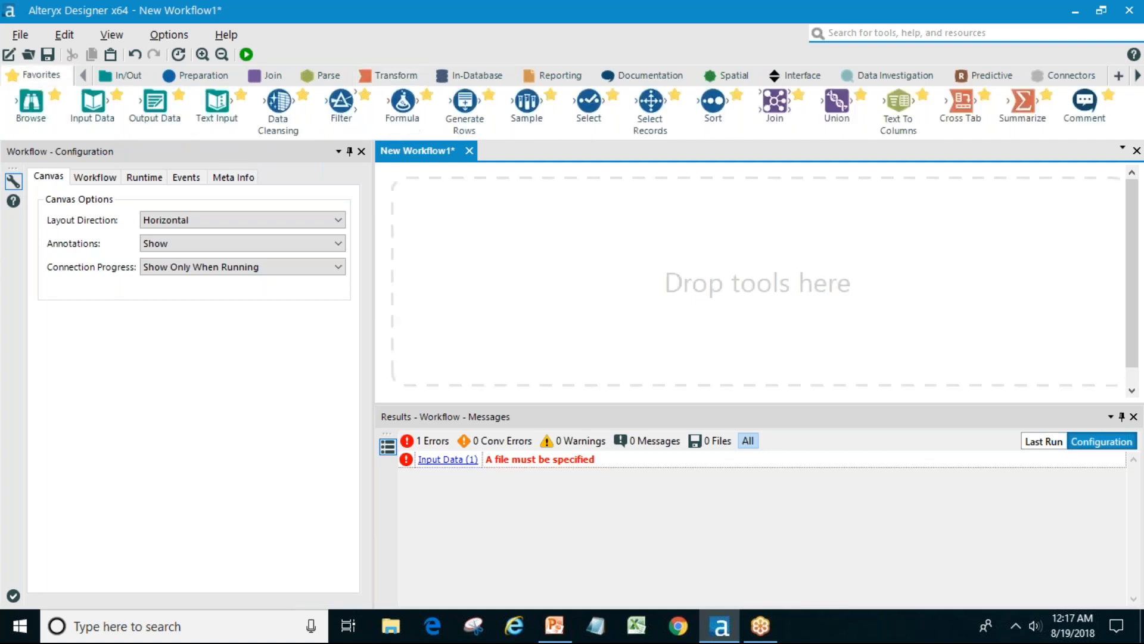
left_click_drag(1018, 107, 1013, 111)
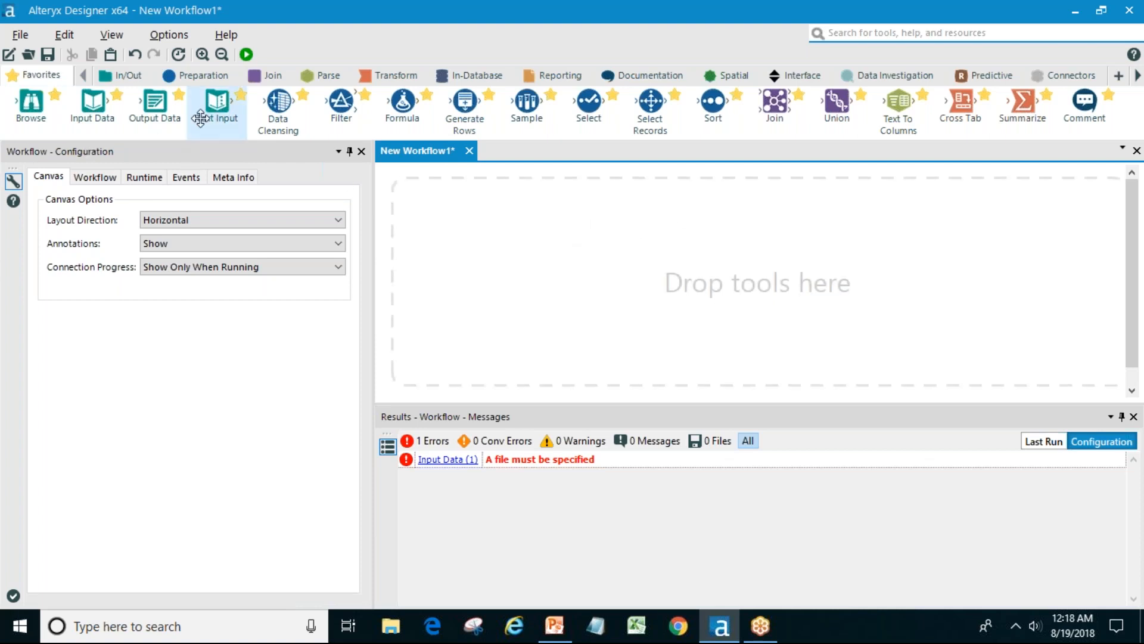
Place an Input Data tool on the empty canvas and review its file and database connection choices.
left_click_drag(95, 111, 498, 211)
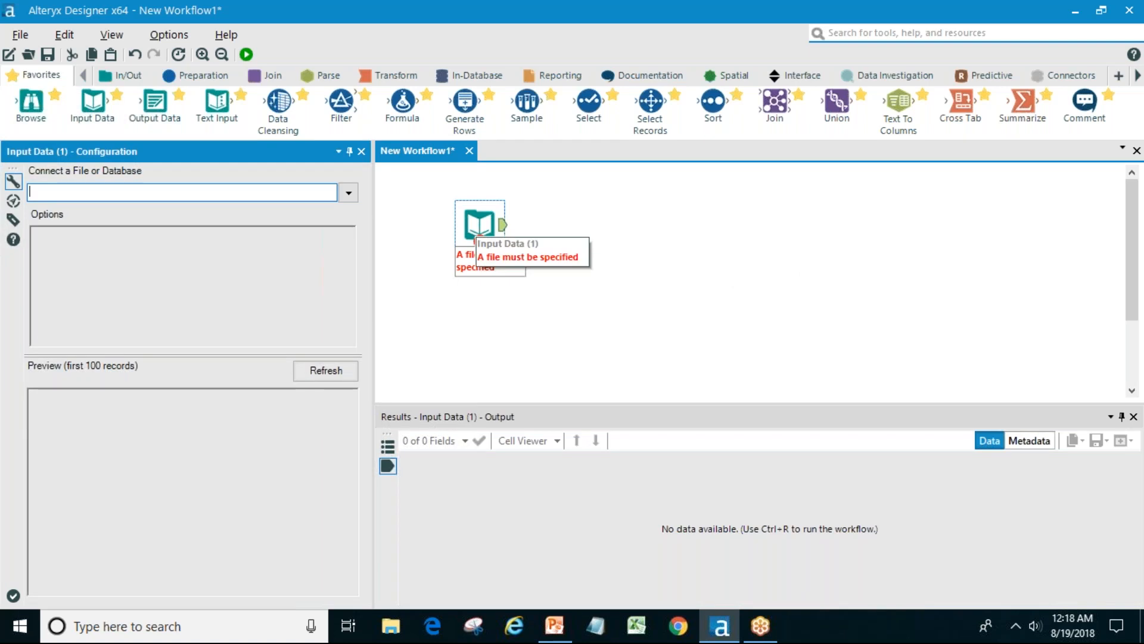
left_click(348, 192)
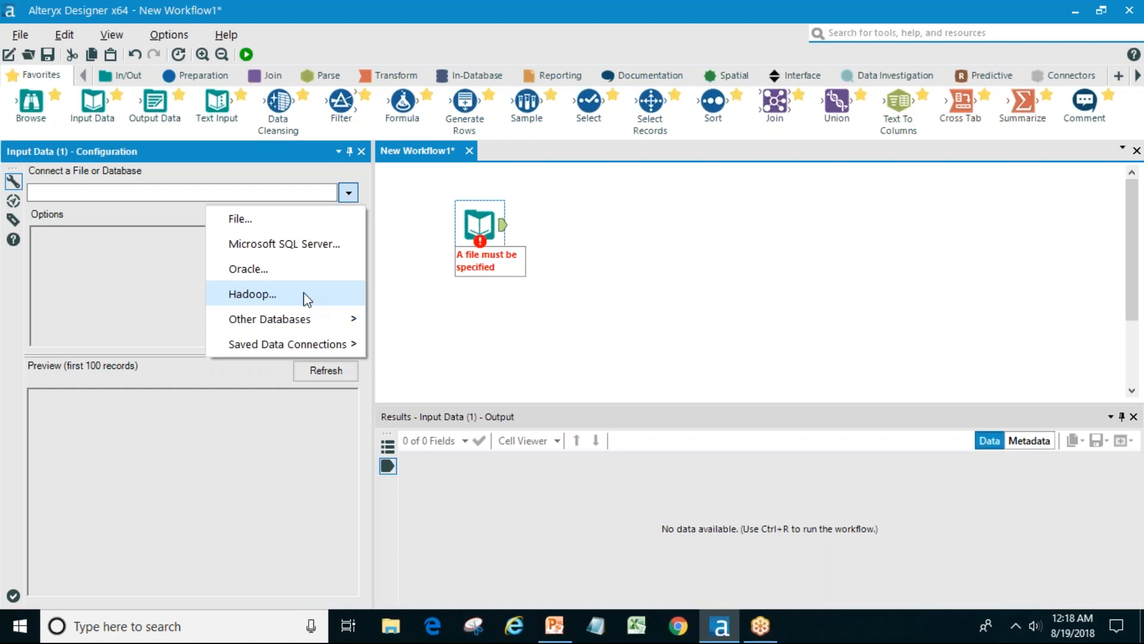
mouse_move(304, 320)
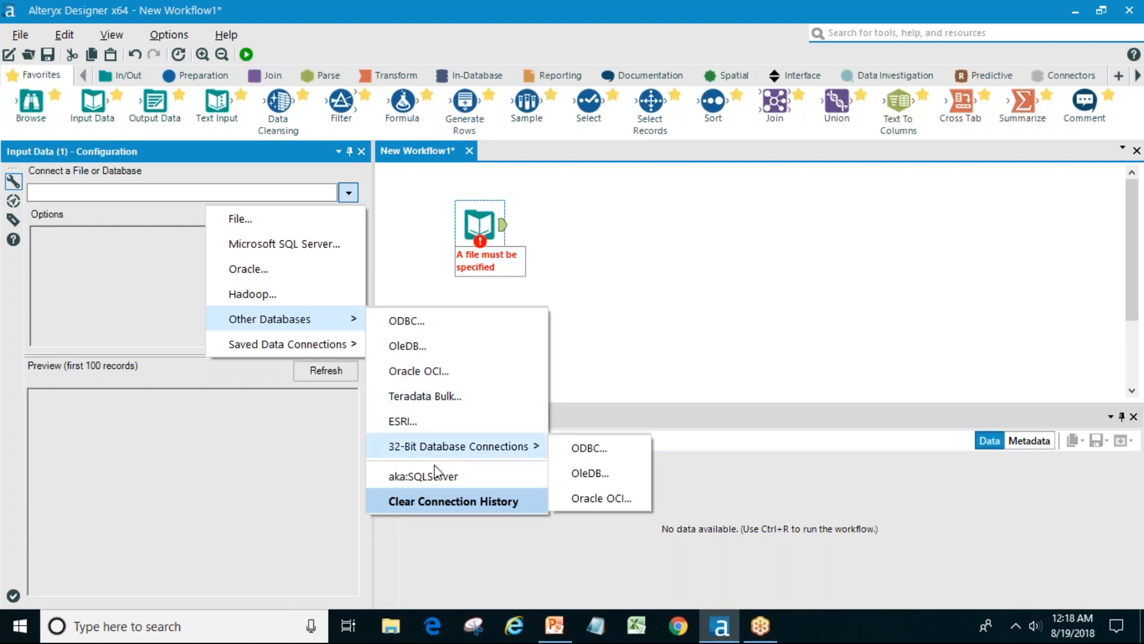
mouse_move(334, 345)
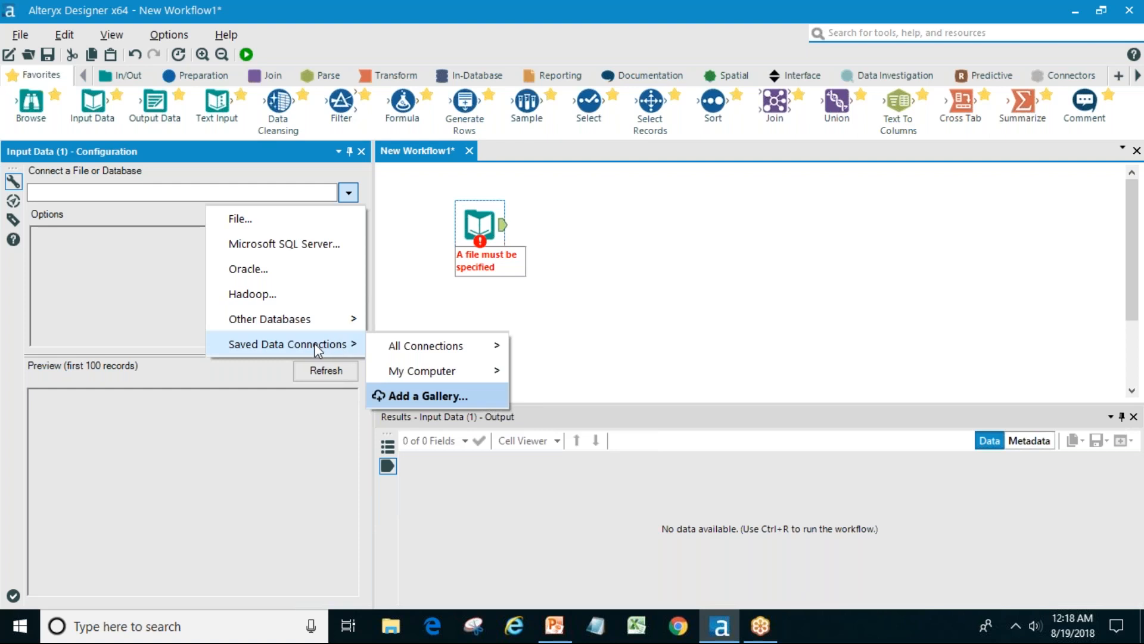
mouse_move(449, 355)
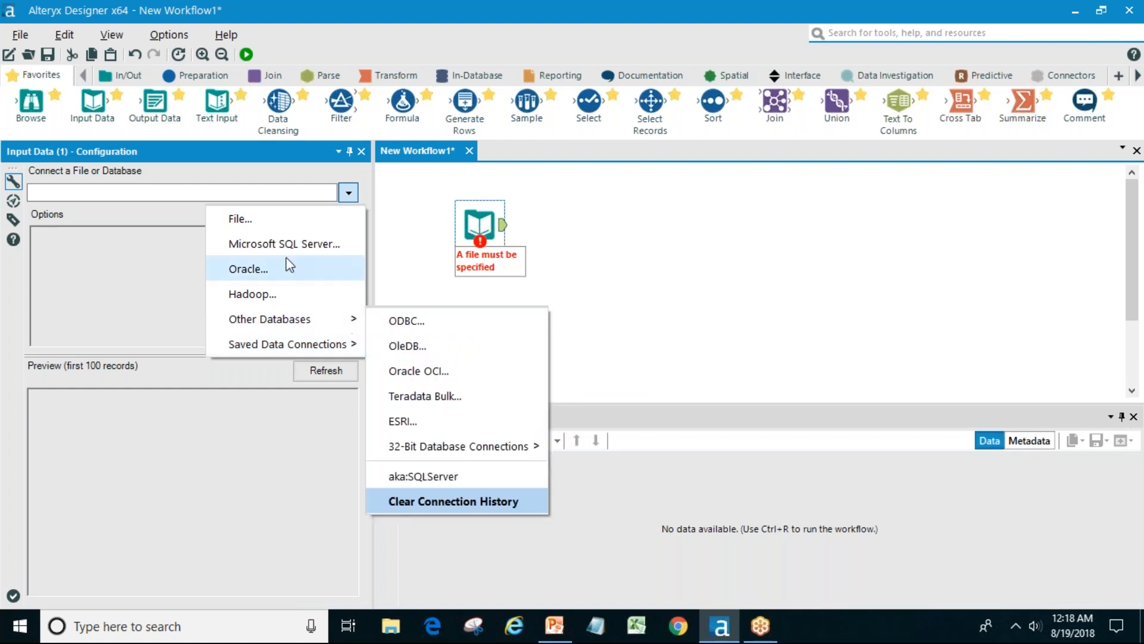
Connect the Input Data tool to the file Superstore Subset.xlsx using its Orders sheet.
left_click(274, 221)
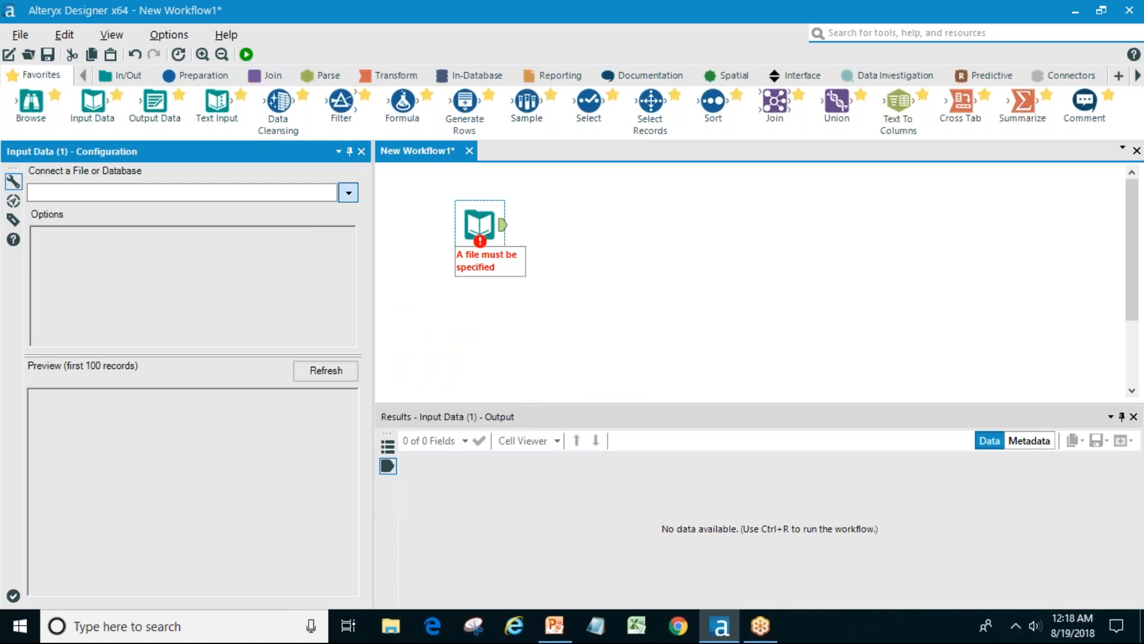
left_click(505, 372)
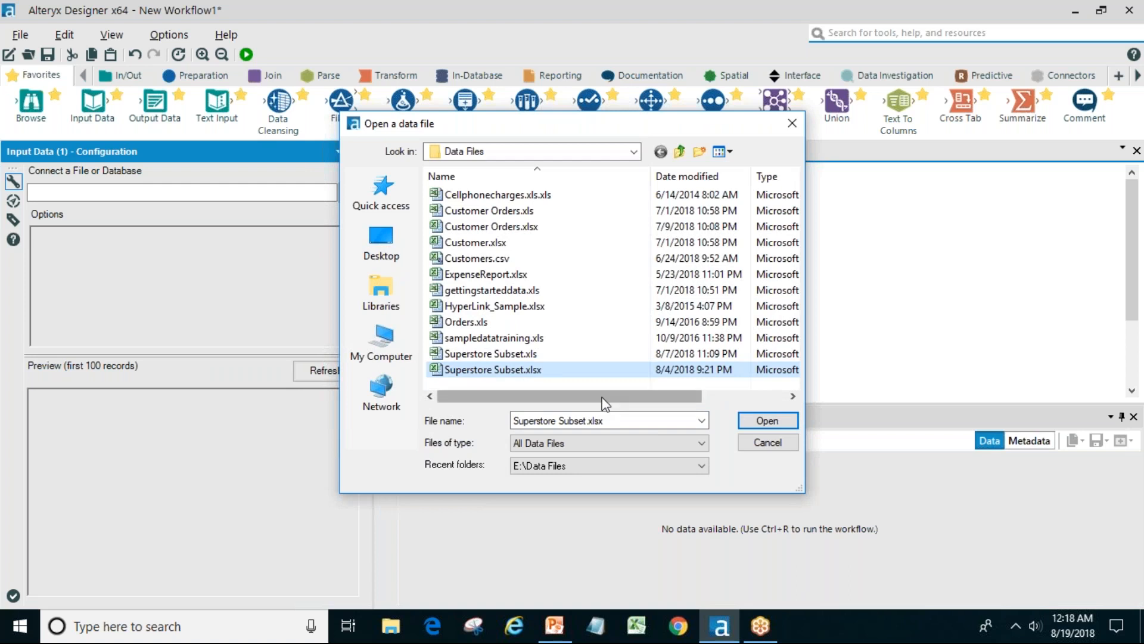
left_click(755, 422)
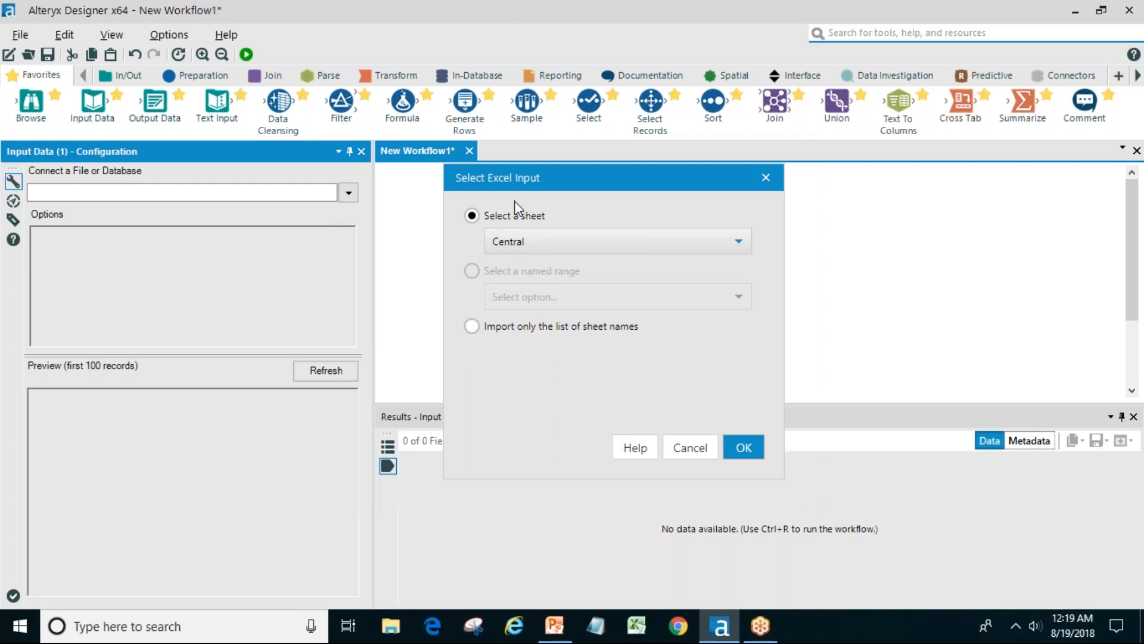
left_click(534, 236)
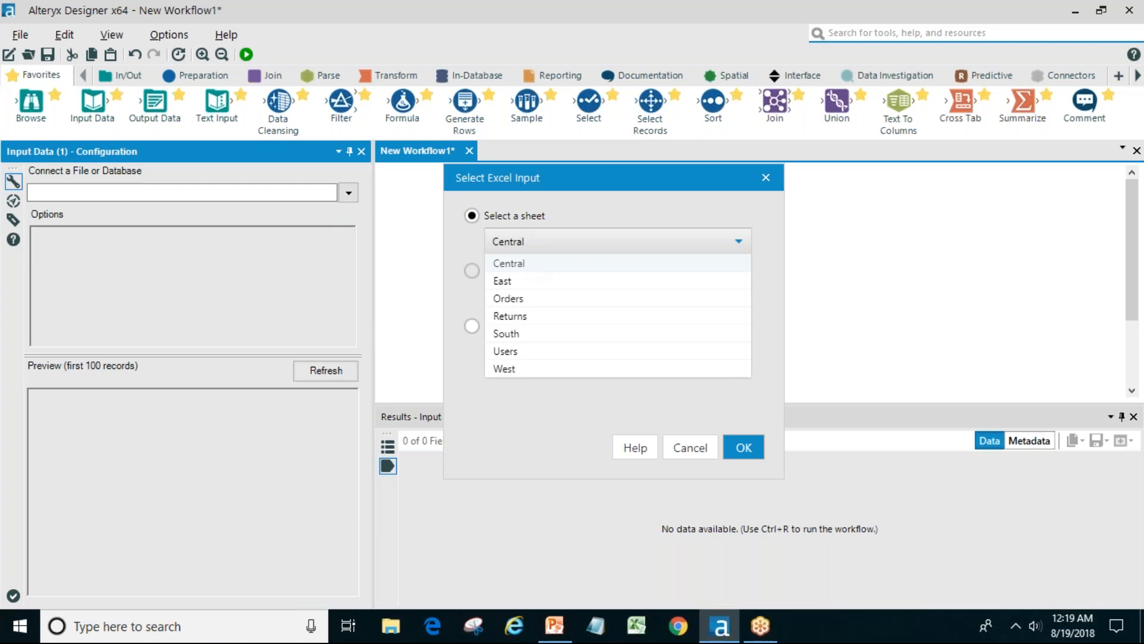
left_click(521, 301)
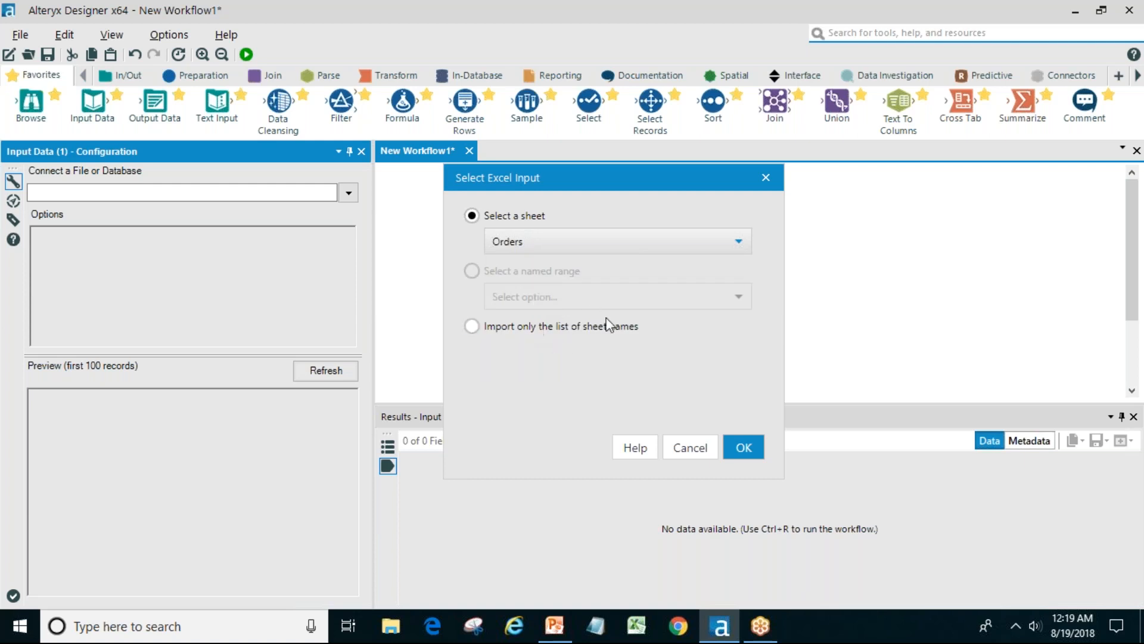
left_click(739, 448)
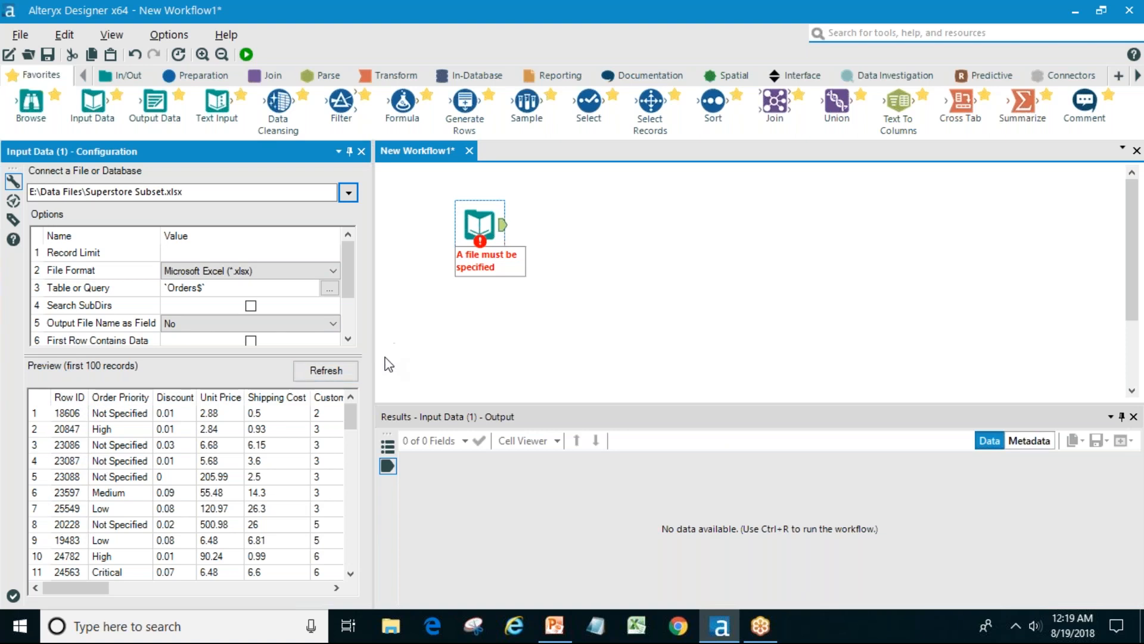
Refresh the data preview and examine the file formats supported by the Input Data tool, keeping Microsoft Excel (*.xlsx).
left_click(327, 371)
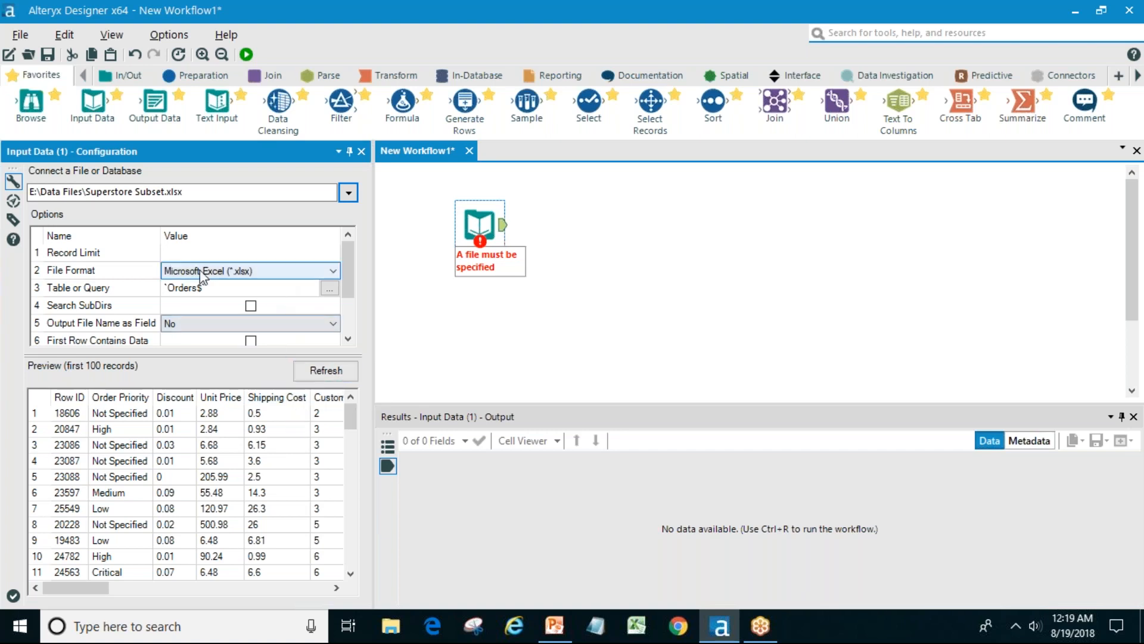
left_click(331, 272)
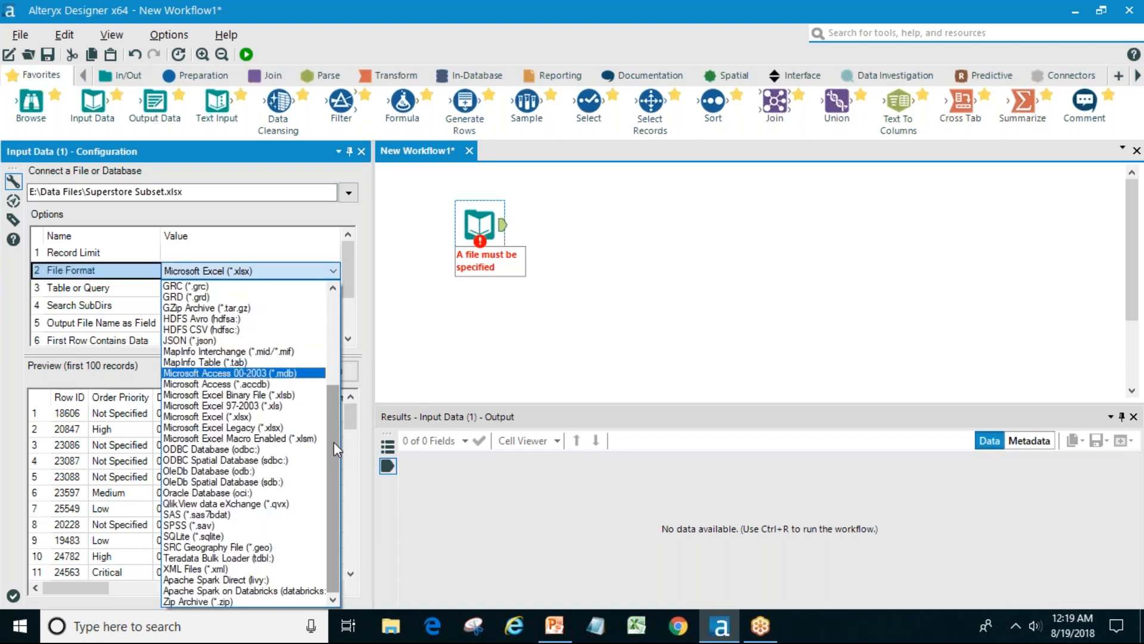
mouse_move(331, 434)
left_mouse_down()
mouse_move(325, 348)
mouse_move(331, 438)
left_mouse_up()
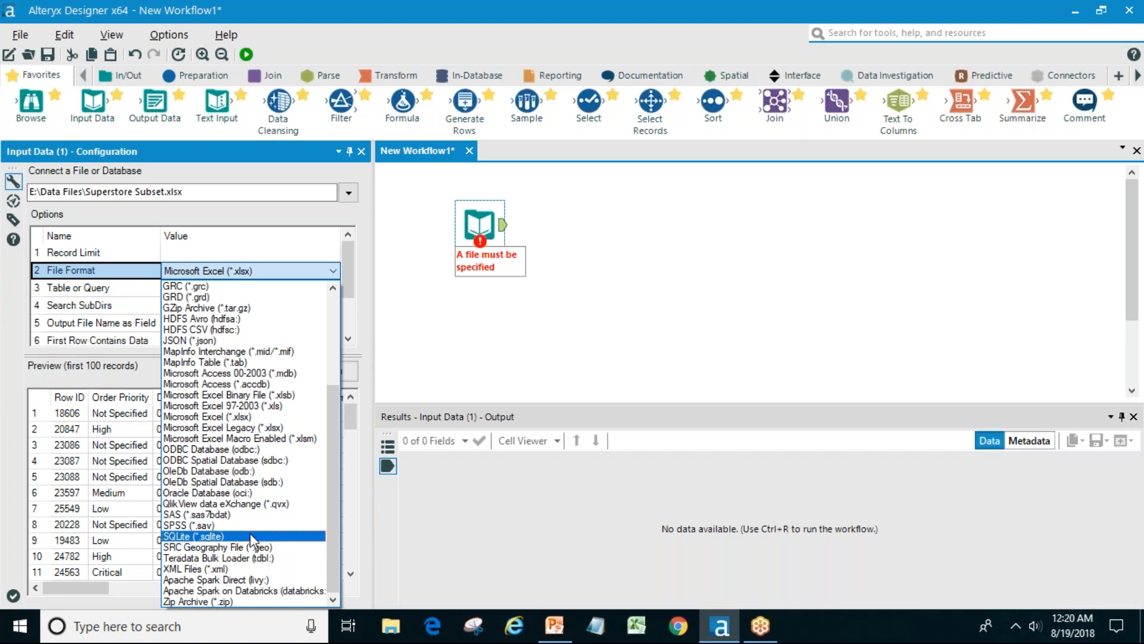
left_click_drag(331, 524, 331, 427)
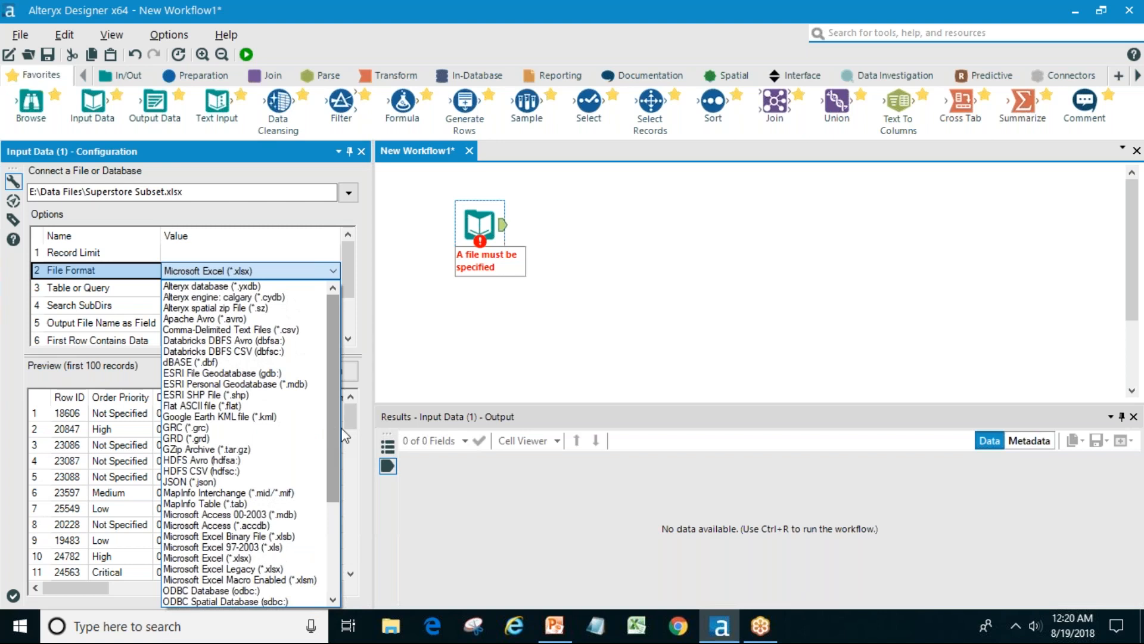
left_click(626, 299)
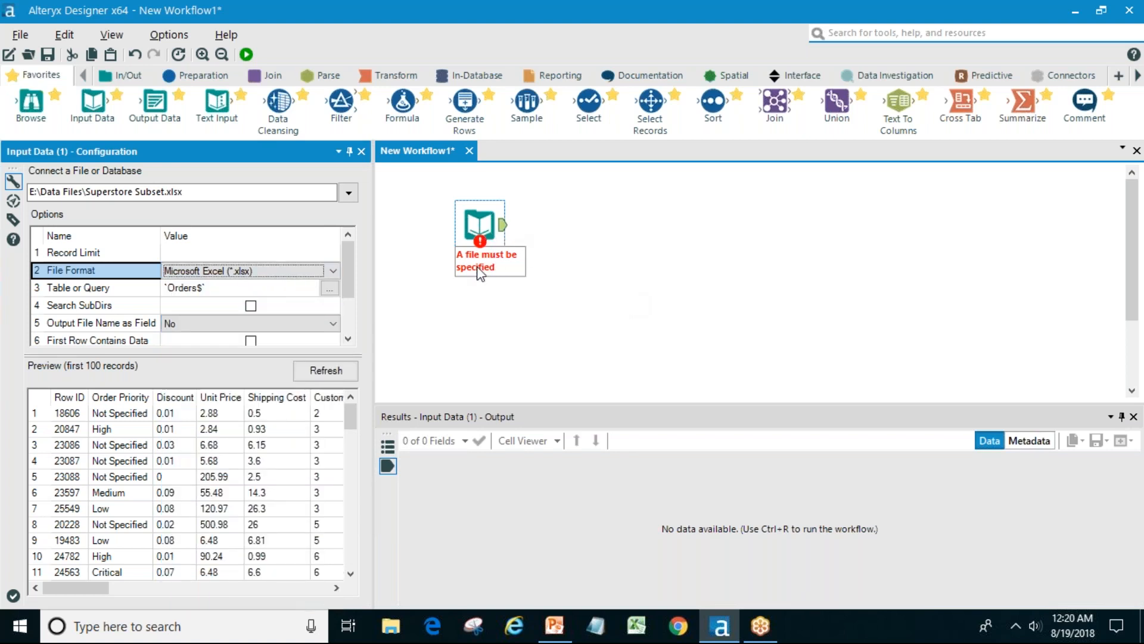
Add a Browse tool connected to the Input Data tool's output and move it just below the Input Data tool.
left_click(545, 226)
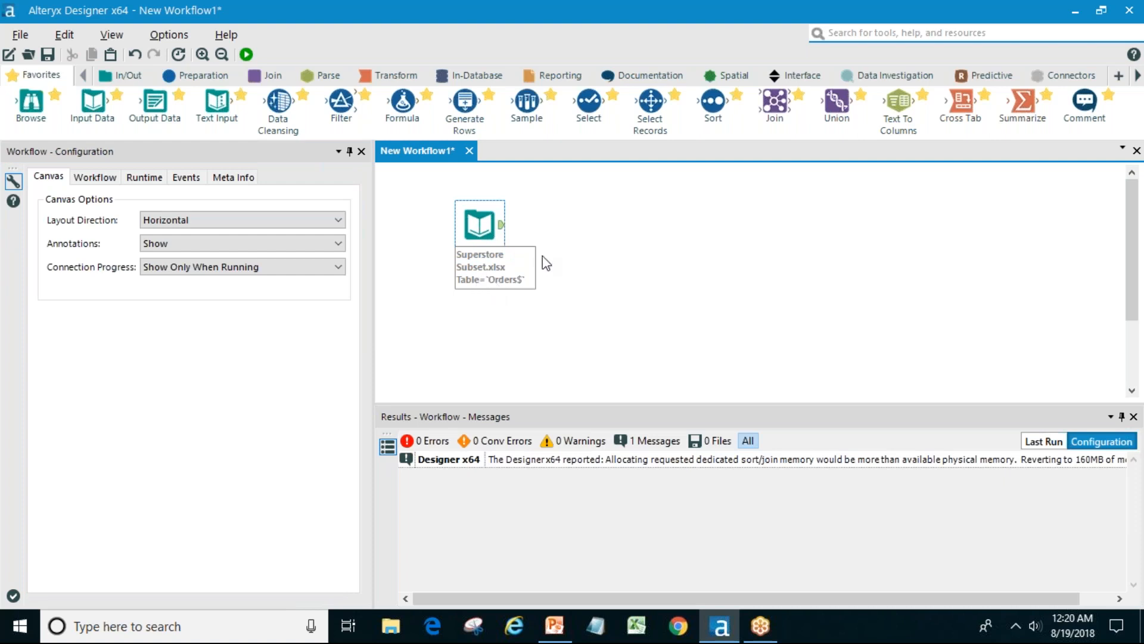
left_click_drag(32, 103, 579, 222)
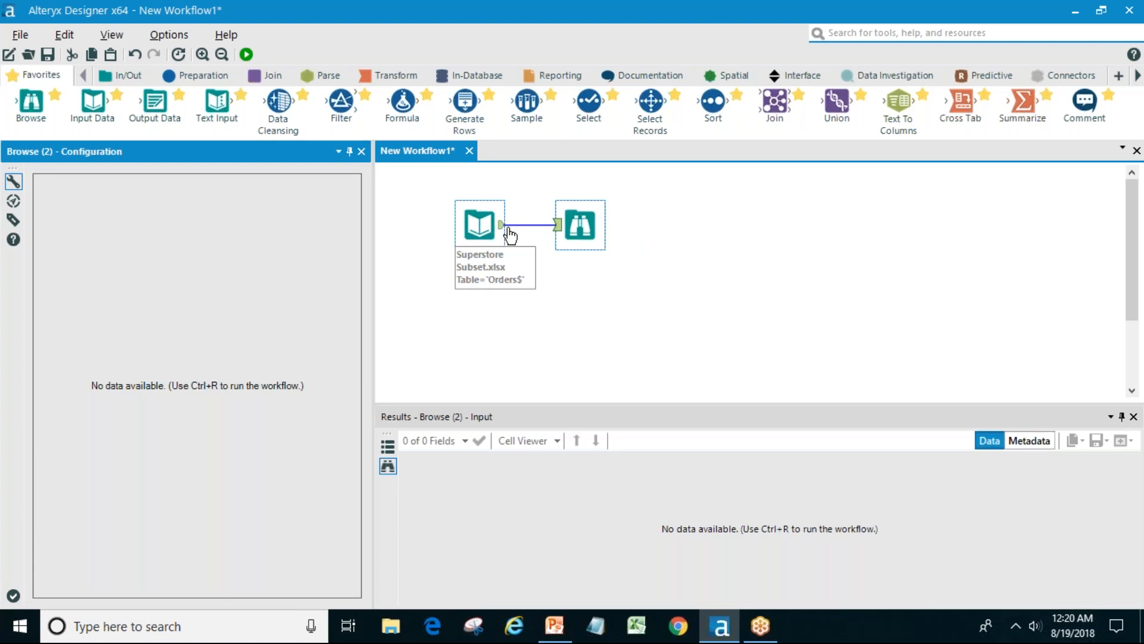
left_click_drag(581, 231, 530, 311)
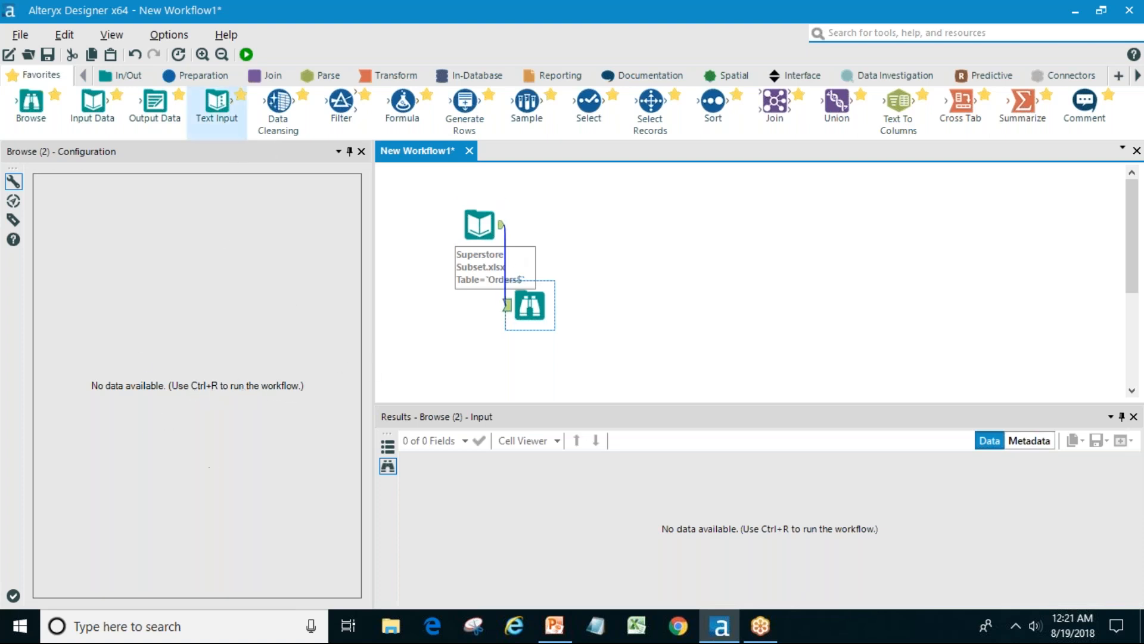
Run the workflow and view the Browse tool's data and field profile.
left_click(249, 55)
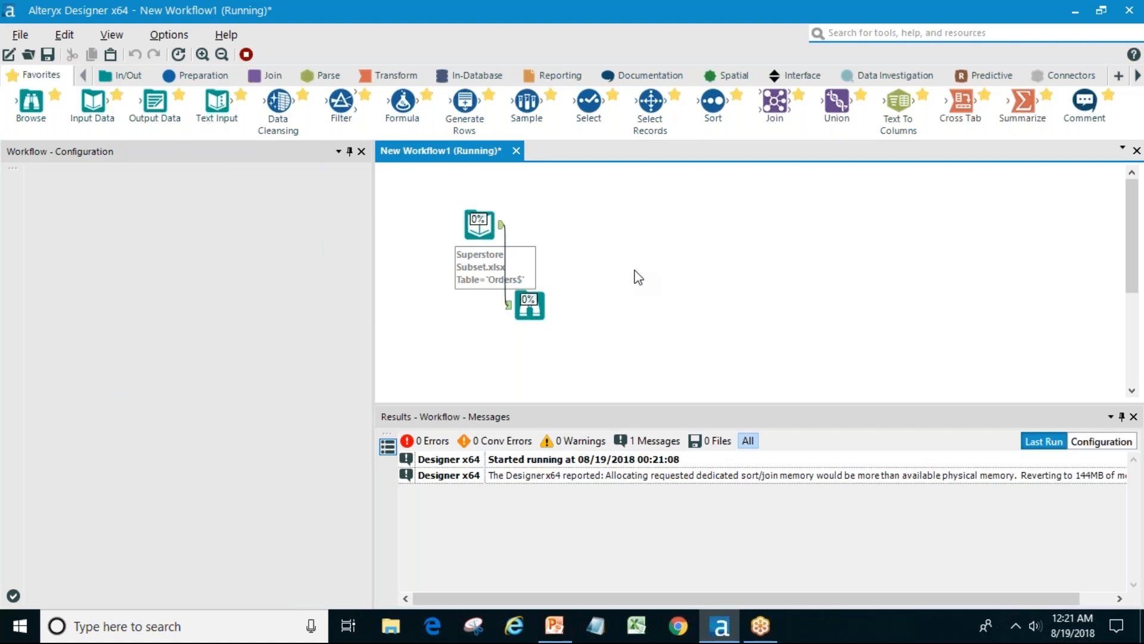
left_click(556, 312)
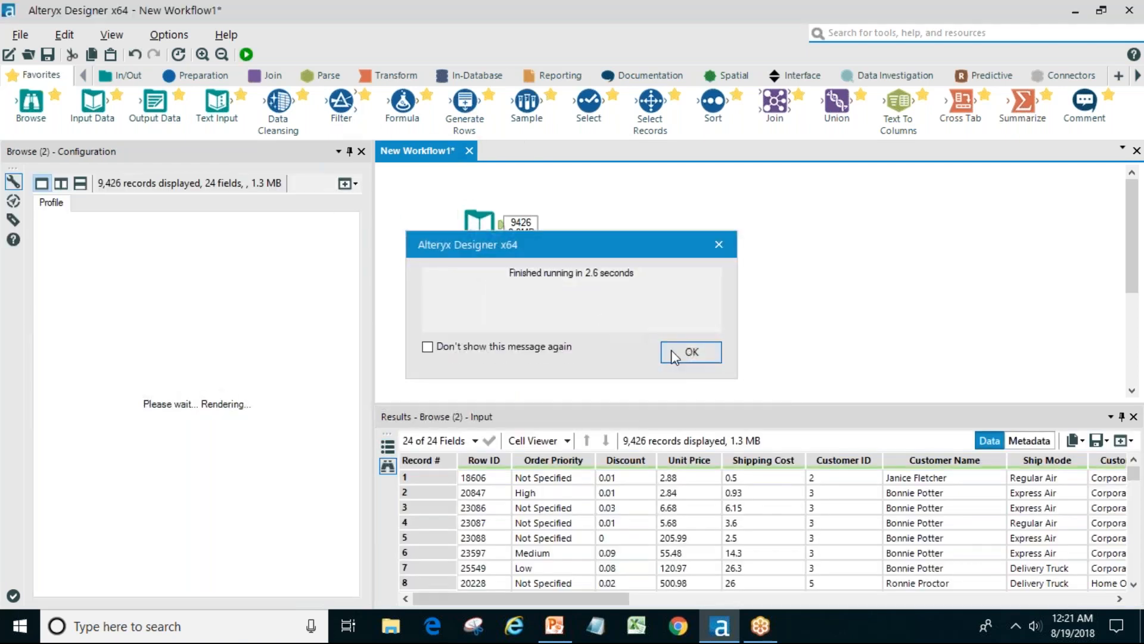
left_click(674, 351)
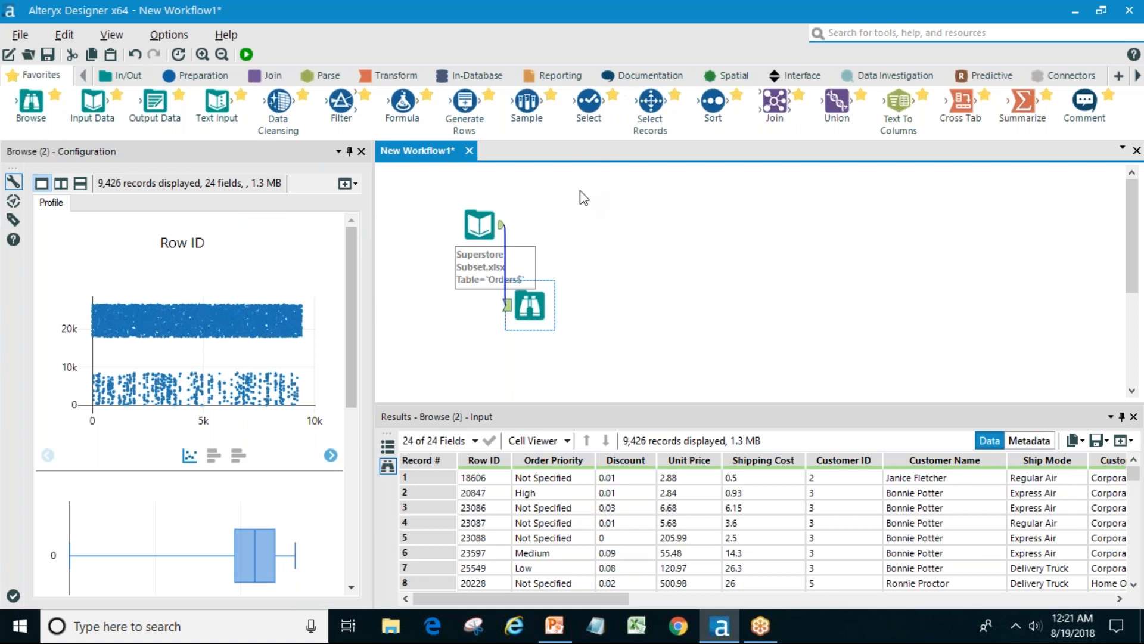
Add a Select tool connected to the Input Data tool's output and review the data types available for the Row ID field.
left_click_drag(589, 102, 580, 225)
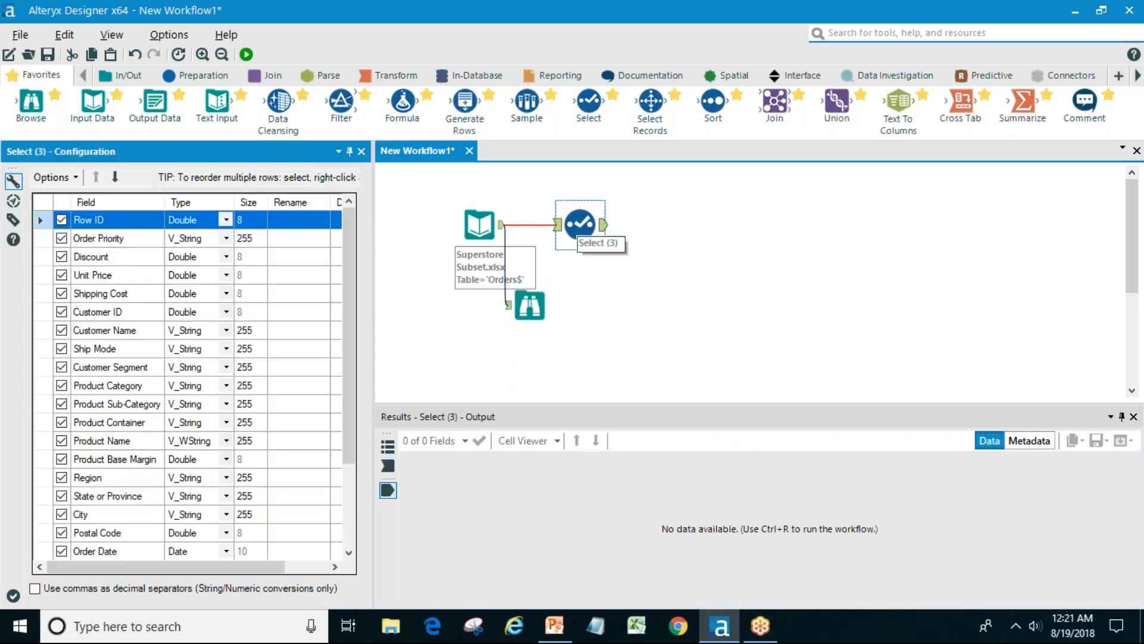
mouse_move(347, 275)
left_mouse_down()
mouse_move(351, 353)
mouse_move(350, 265)
left_mouse_up()
left_click(227, 219)
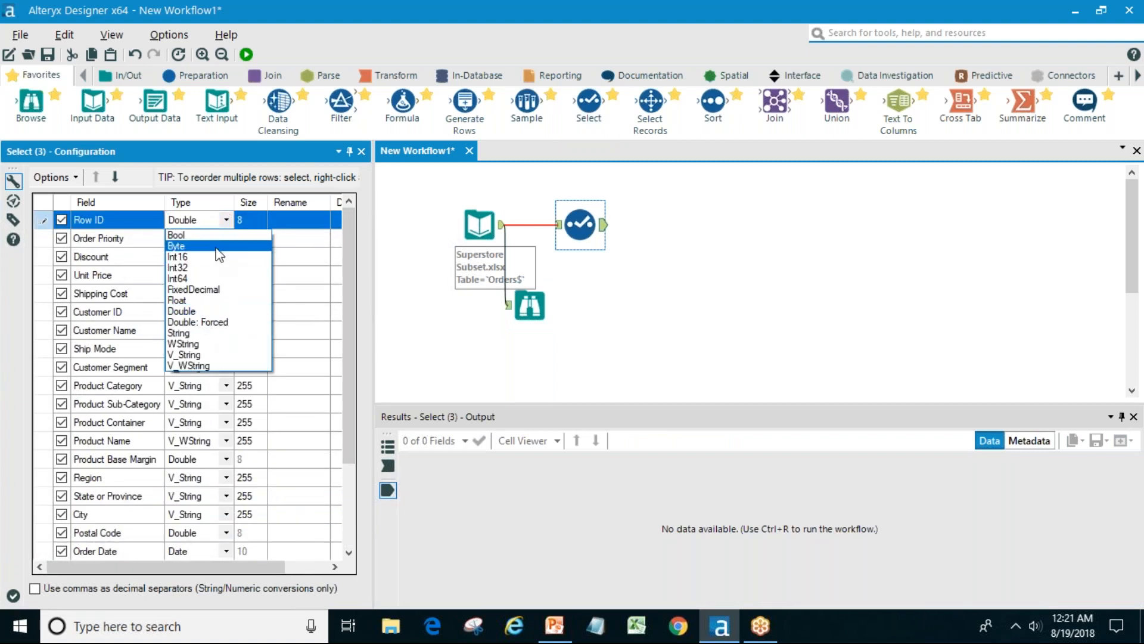
left_click(304, 225)
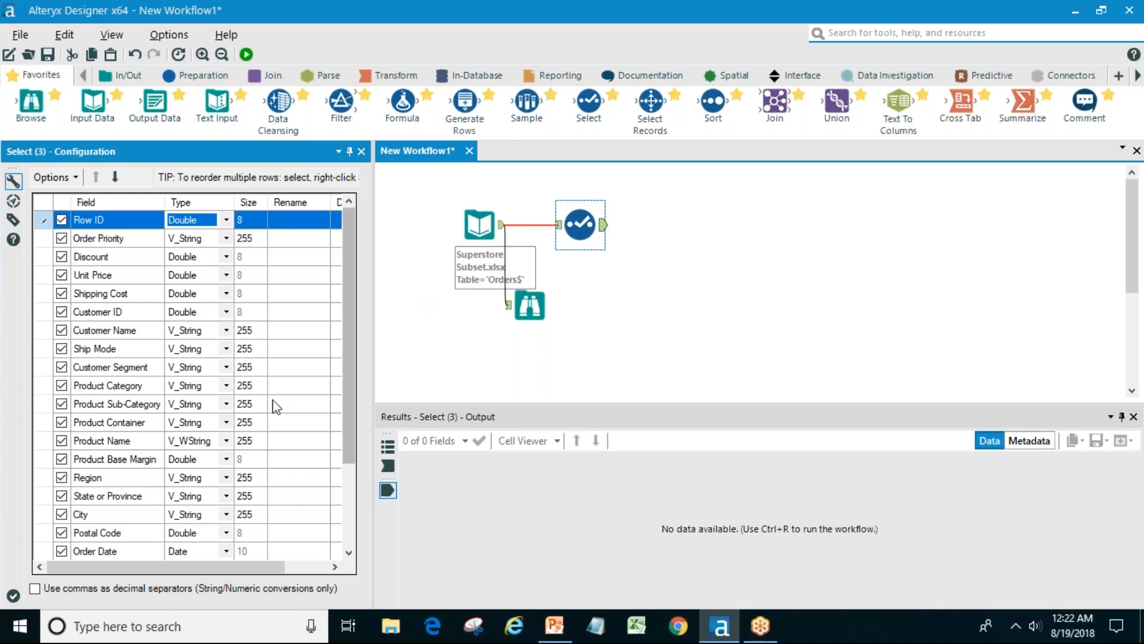
Rename the Unit Price field to Per Unit Price in the Select tool.
left_click(289, 274)
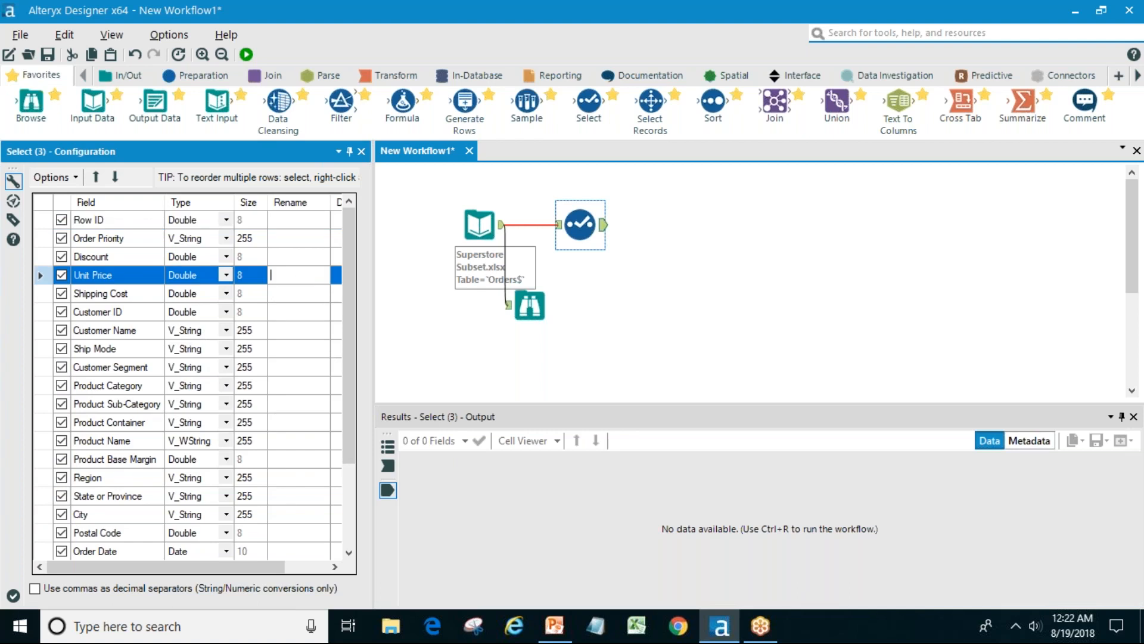
type("Per Unit Price")
key("ctrl+r")
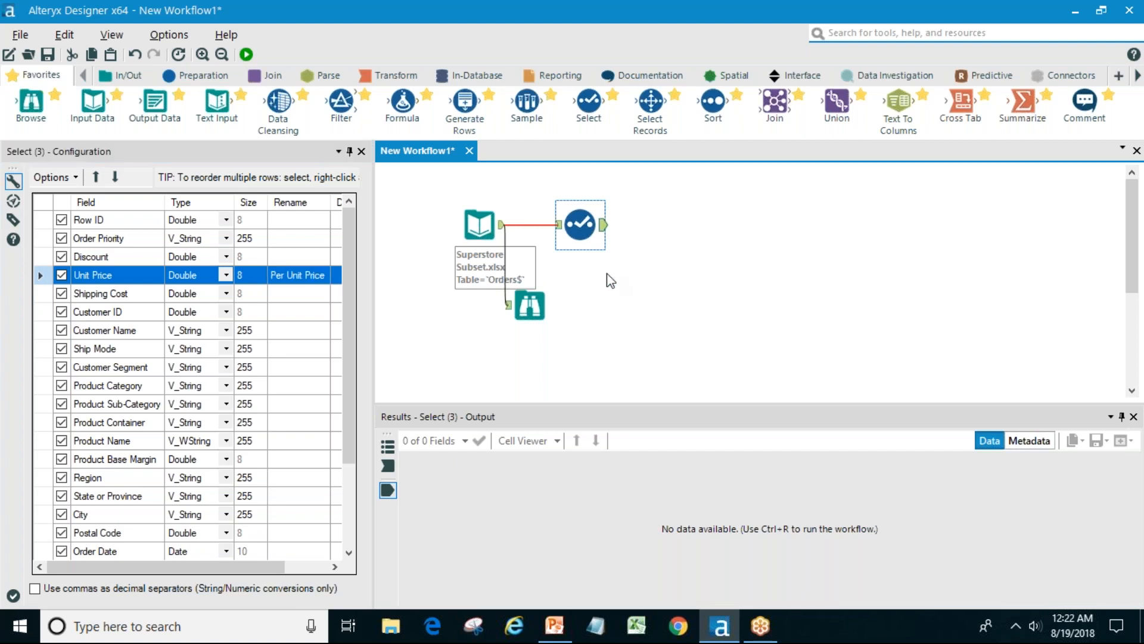
left_click(587, 238)
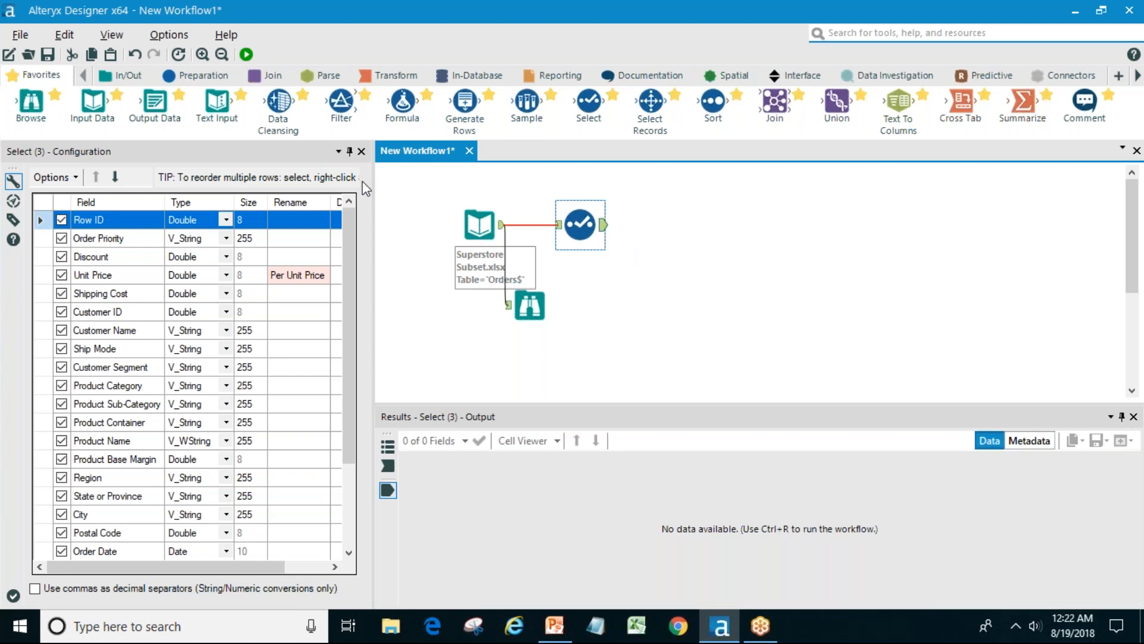
Run the workflow and check the renamed price column in the Select tool's output.
left_click(246, 55)
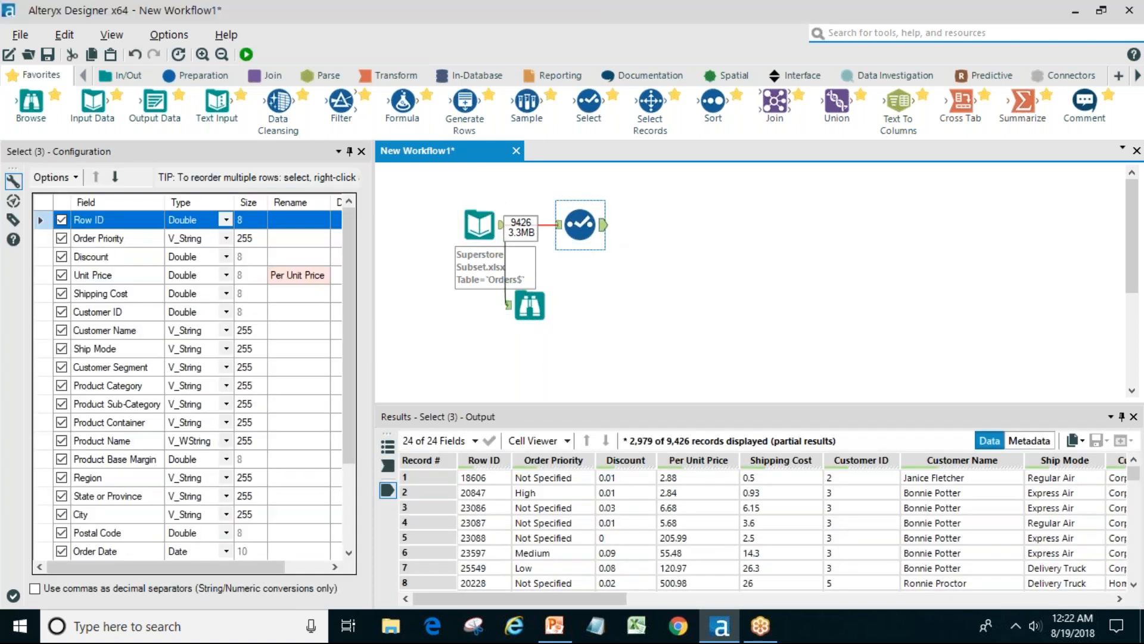
left_click(687, 353)
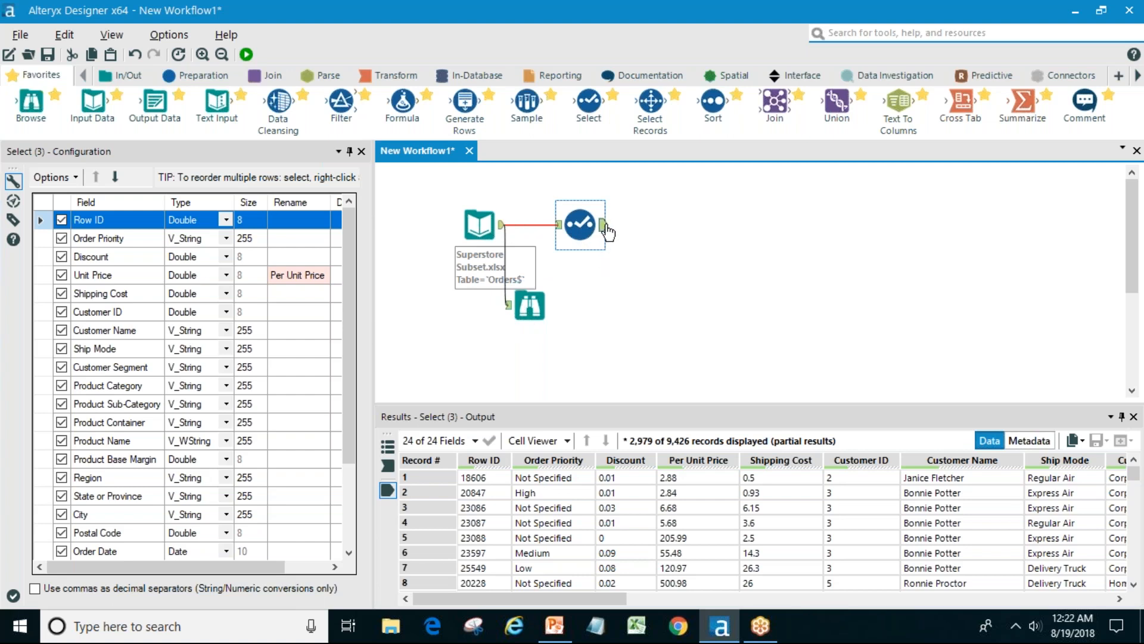
left_click(604, 226)
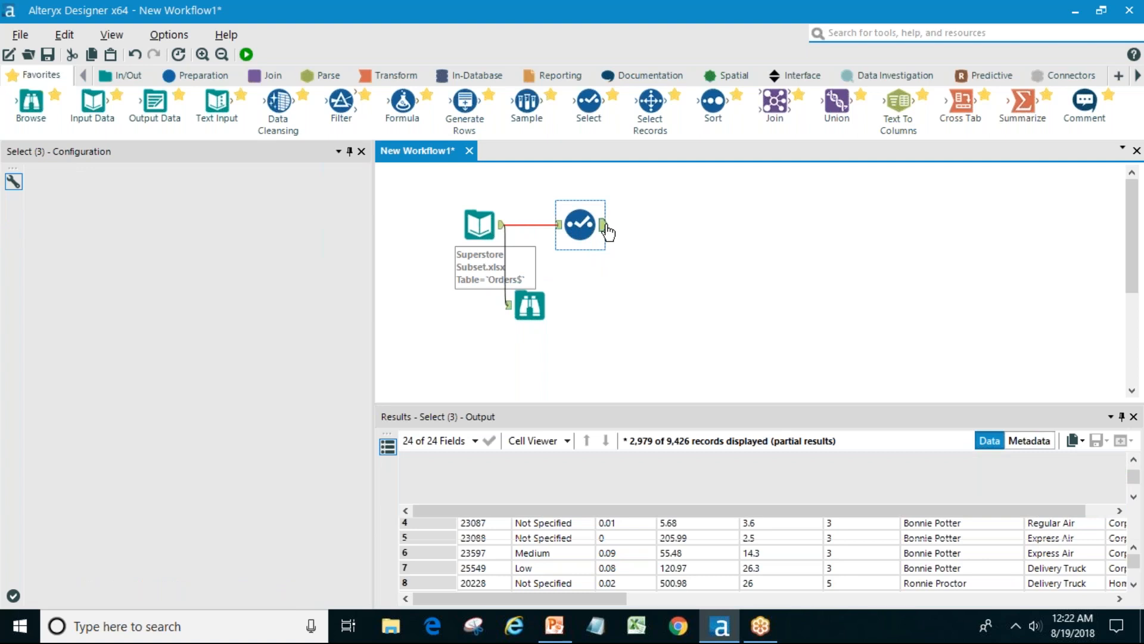
left_click(659, 271)
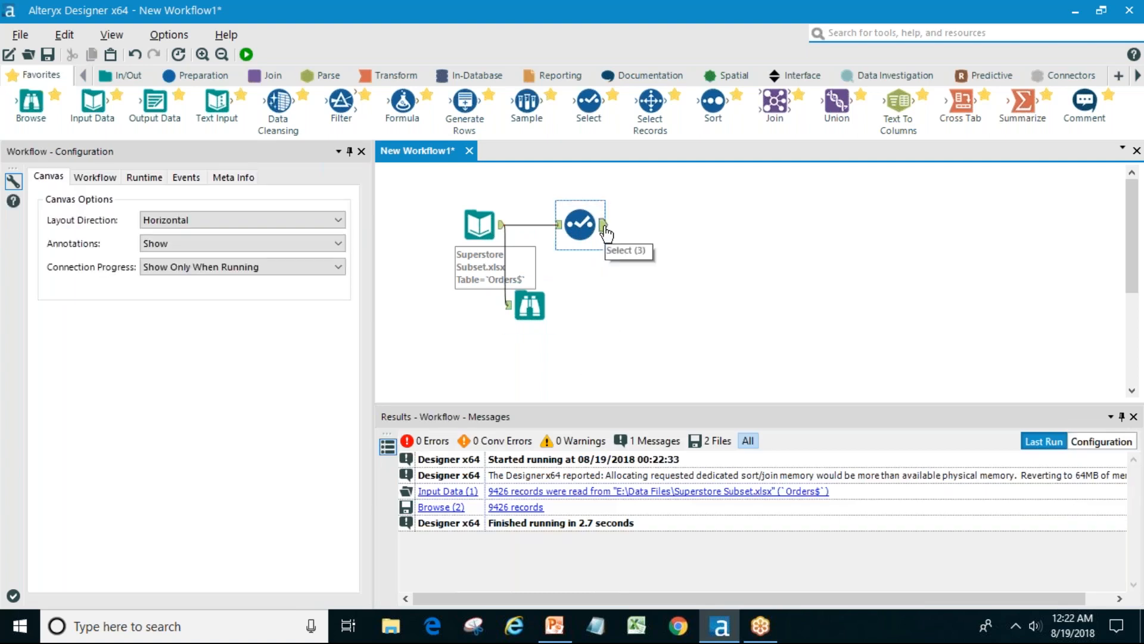
left_click(605, 230)
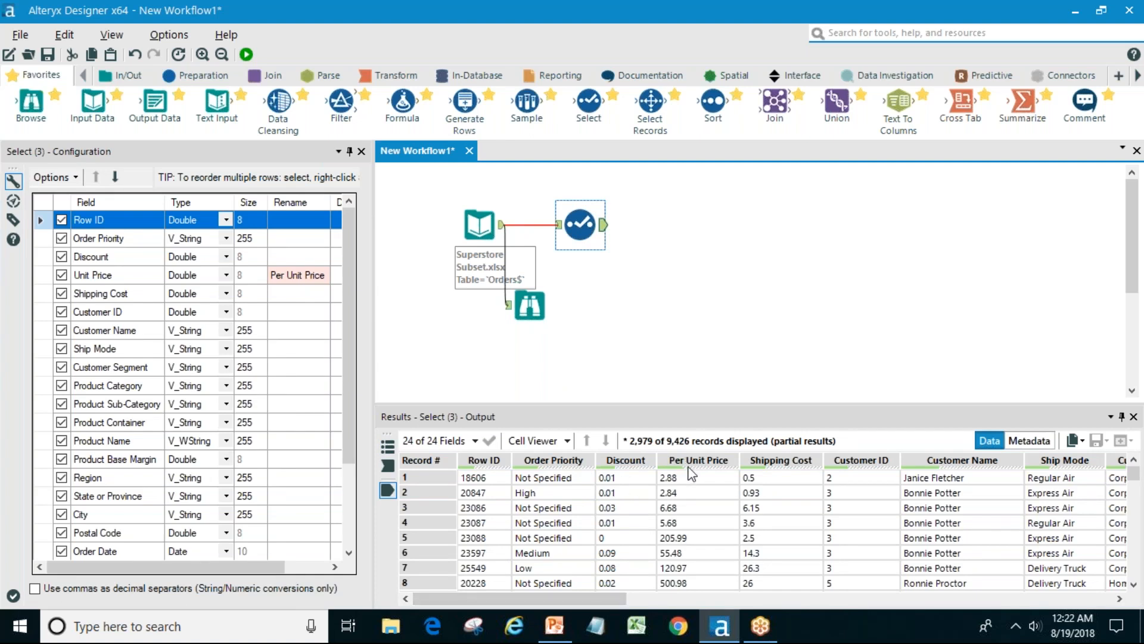
mouse_move(706, 466)
Add a Sort tool connected to the Select tool's output and sort by Order ID in Ascending order.
left_click_drag(713, 101, 676, 225)
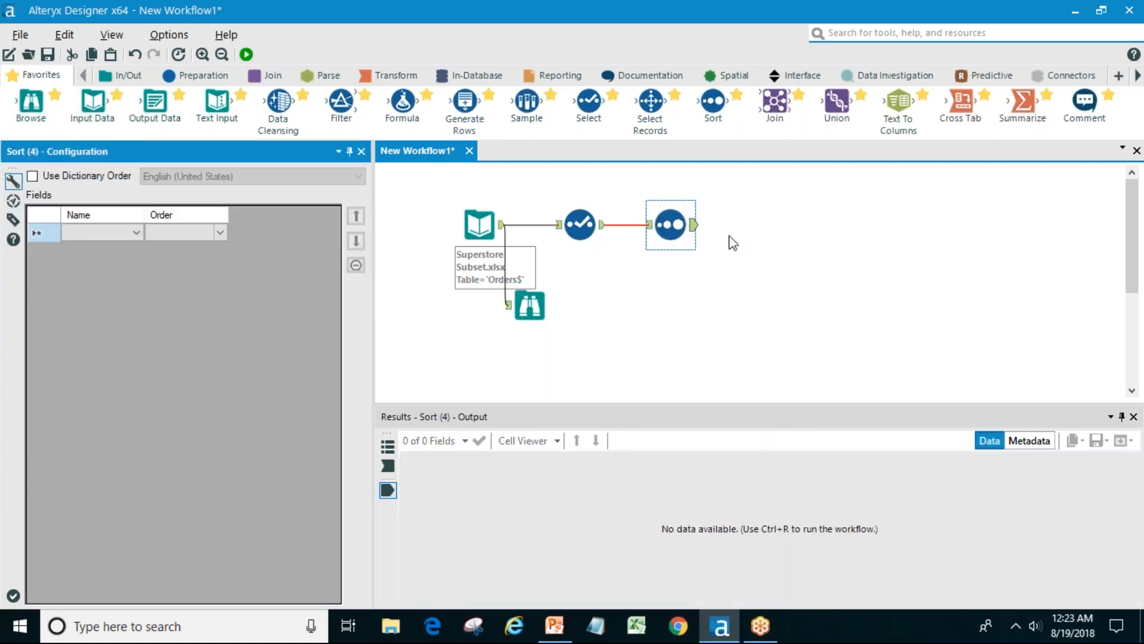
left_click(134, 233)
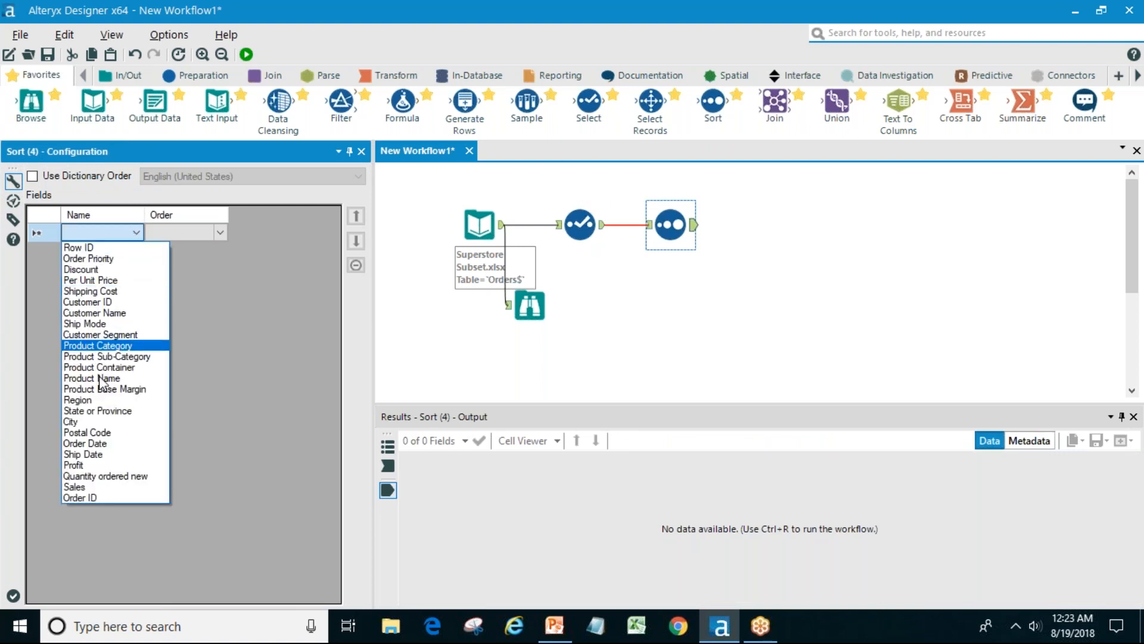
left_click(82, 499)
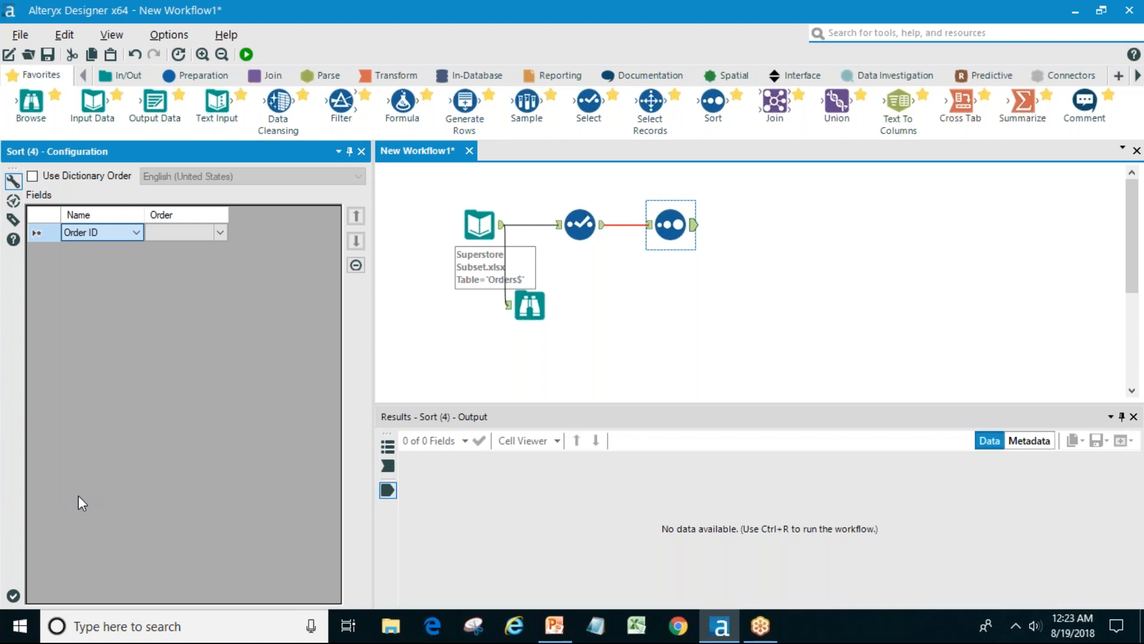
left_click(220, 235)
left_click(210, 245)
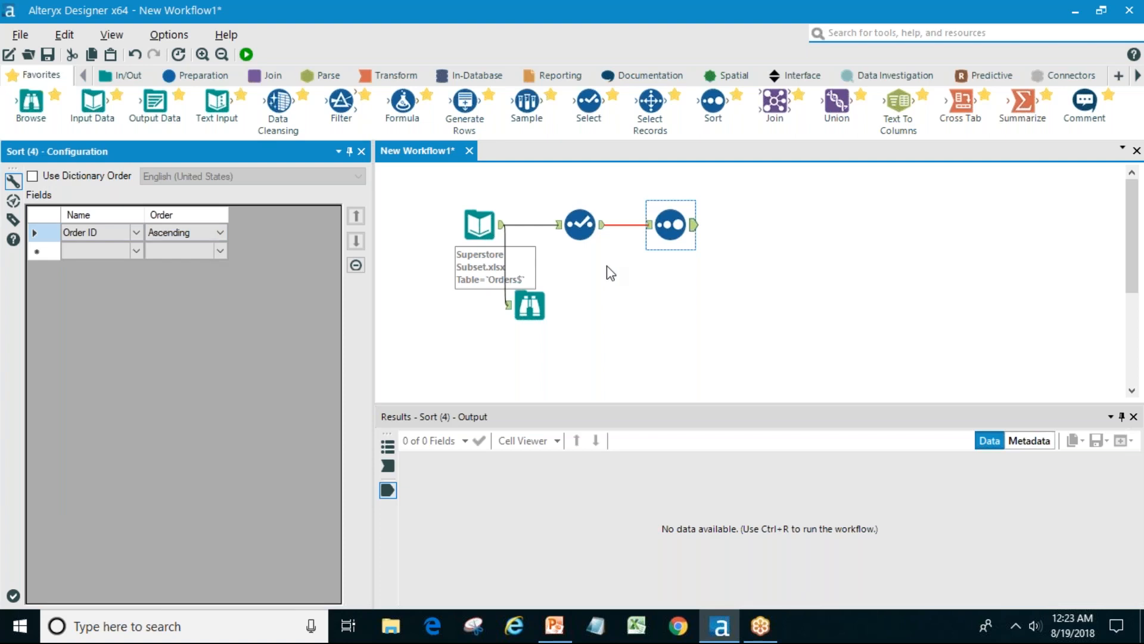
key("ctrl+r")
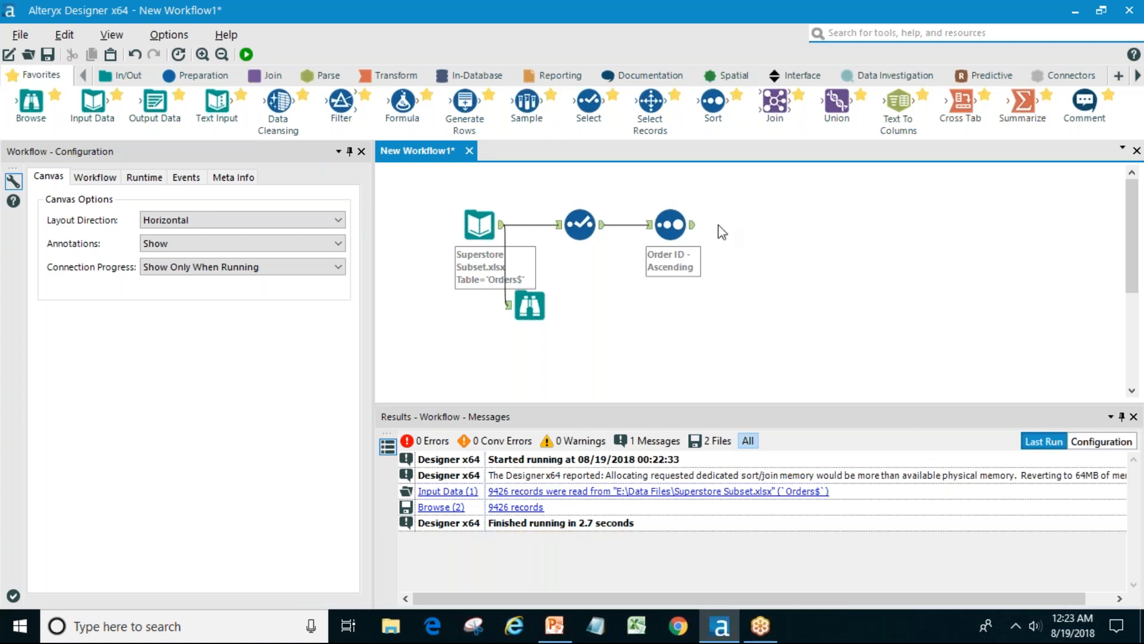
Add a Filter tool connected to the Sort tool's output and compare its basic and custom filter modes, keeping Basic filter.
left_click_drag(343, 106, 763, 228)
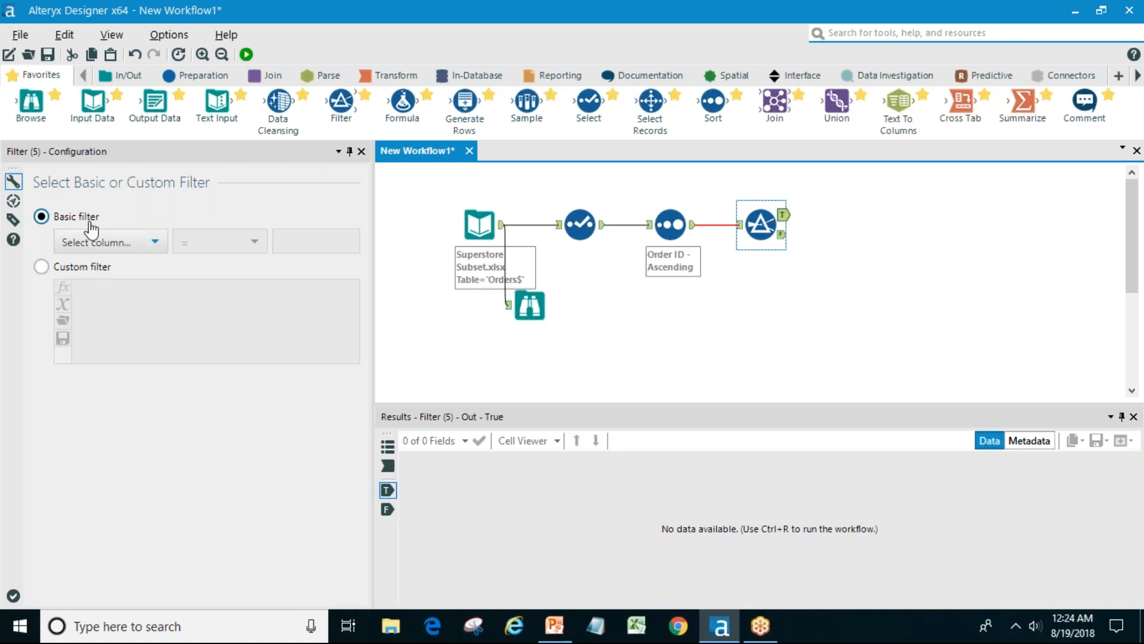
left_click(122, 243)
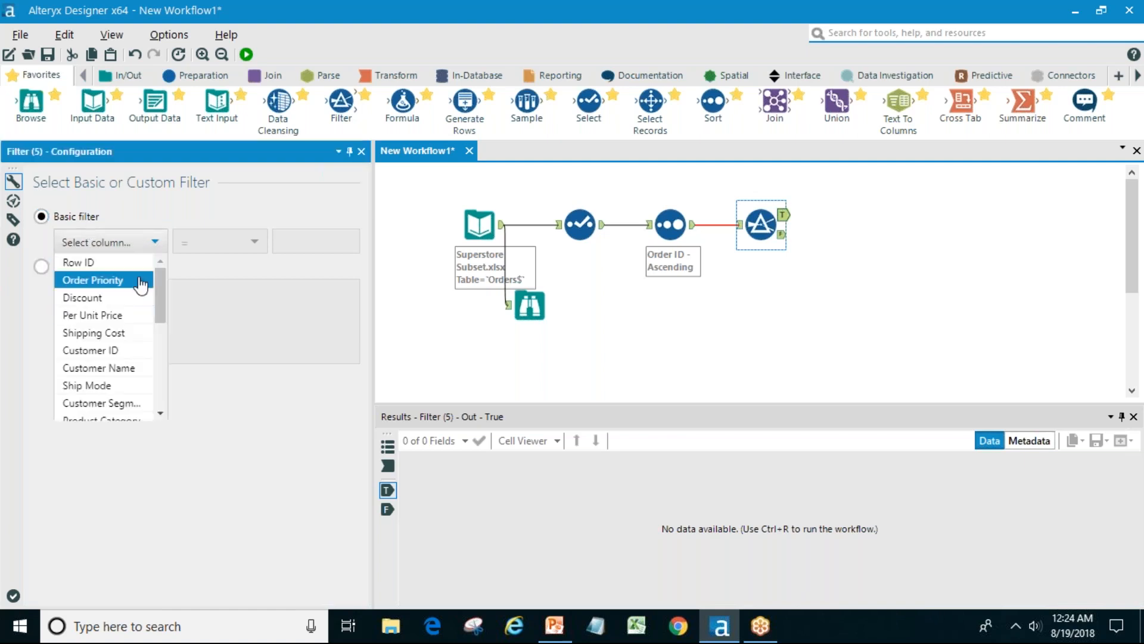
left_click(154, 210)
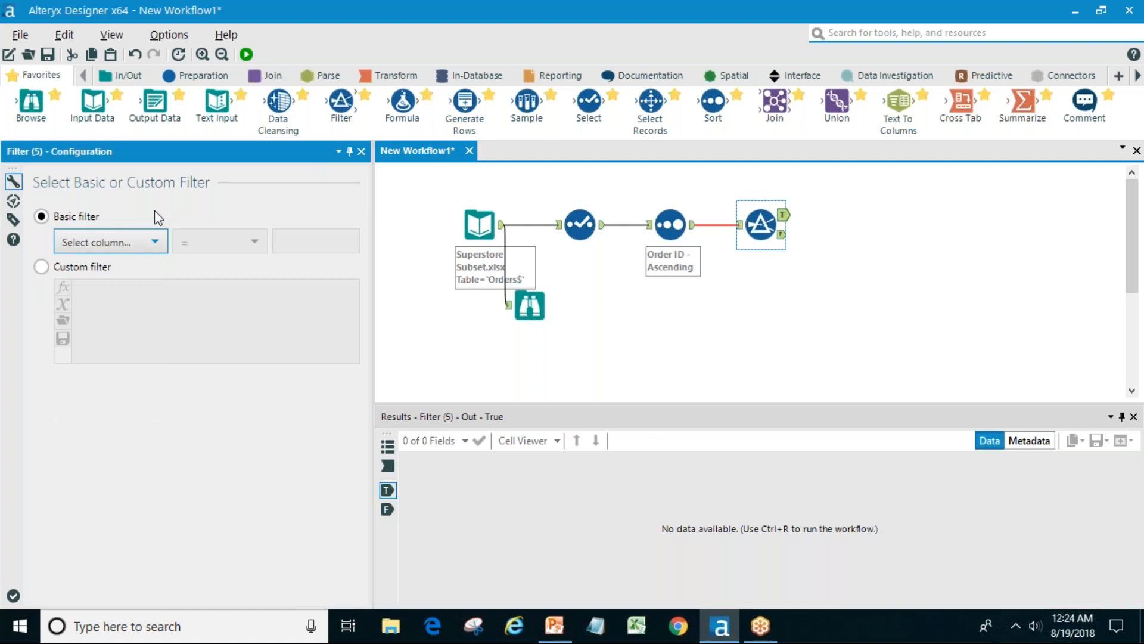
left_click(41, 267)
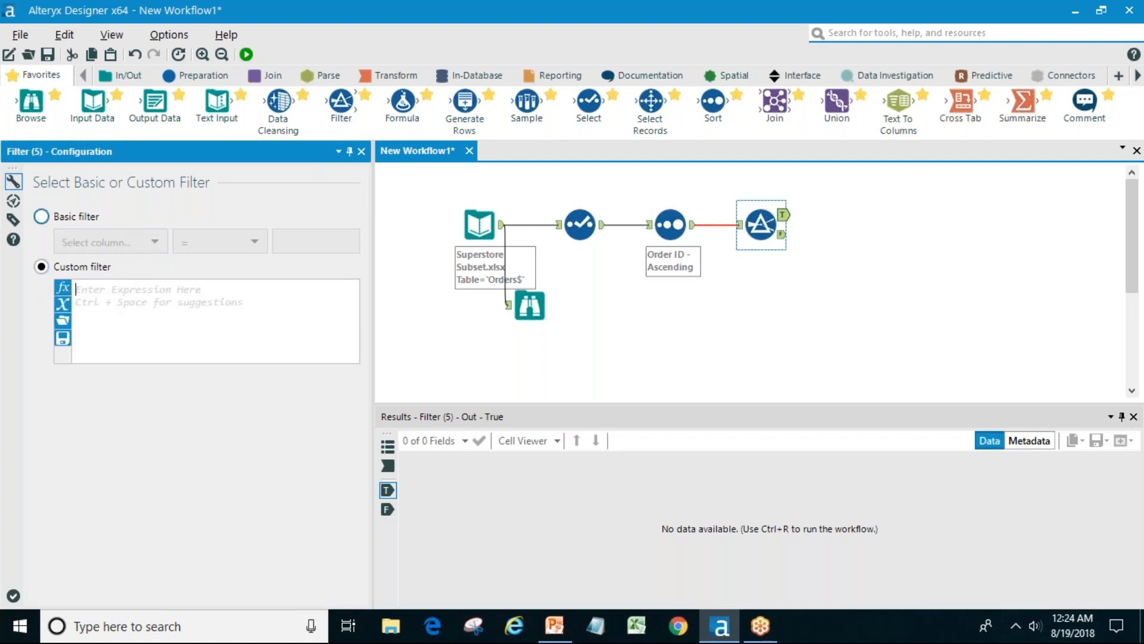
left_click(42, 217)
Set the Filter tool's basic filter to Sales > 100.
left_click(152, 241)
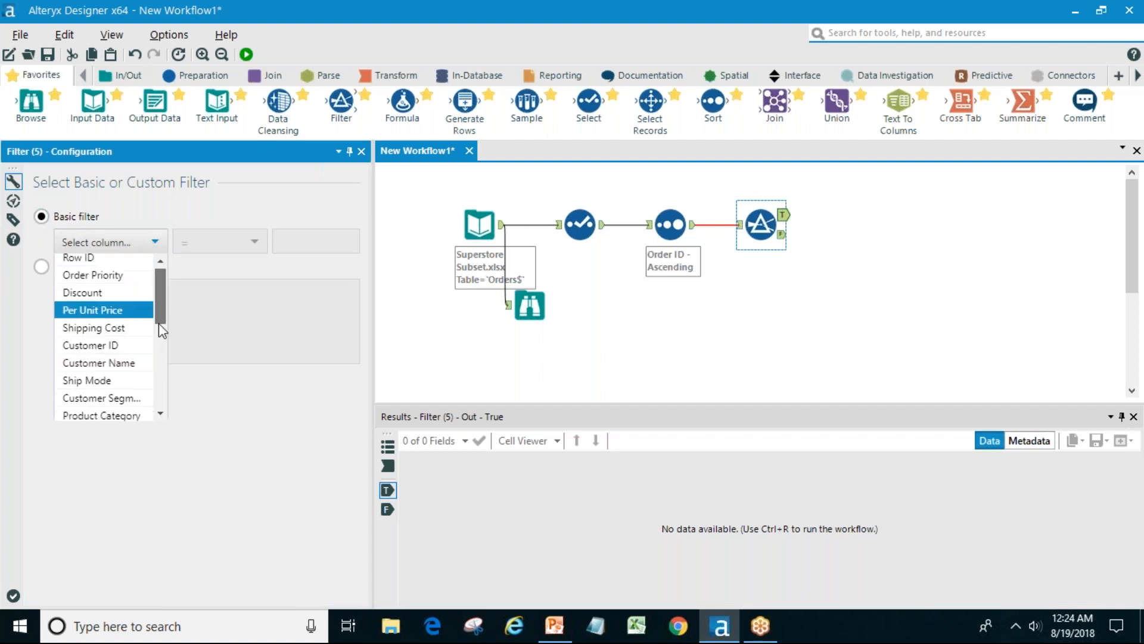
left_click_drag(159, 323, 157, 403)
left_click(124, 399)
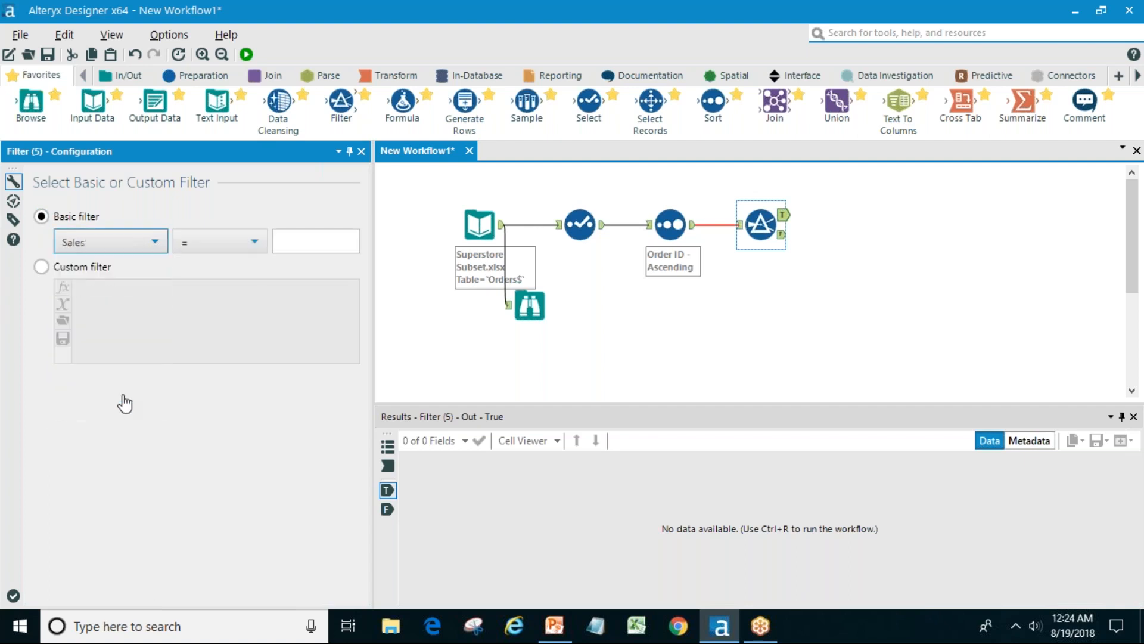
left_click(254, 244)
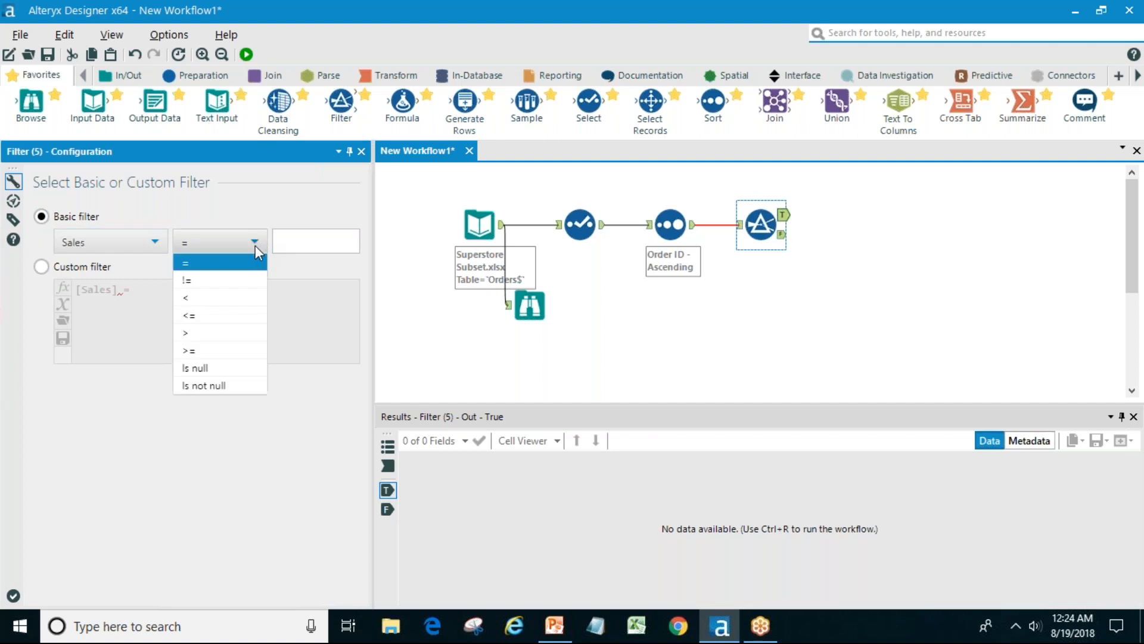
left_click(233, 332)
left_click(301, 242)
type("100")
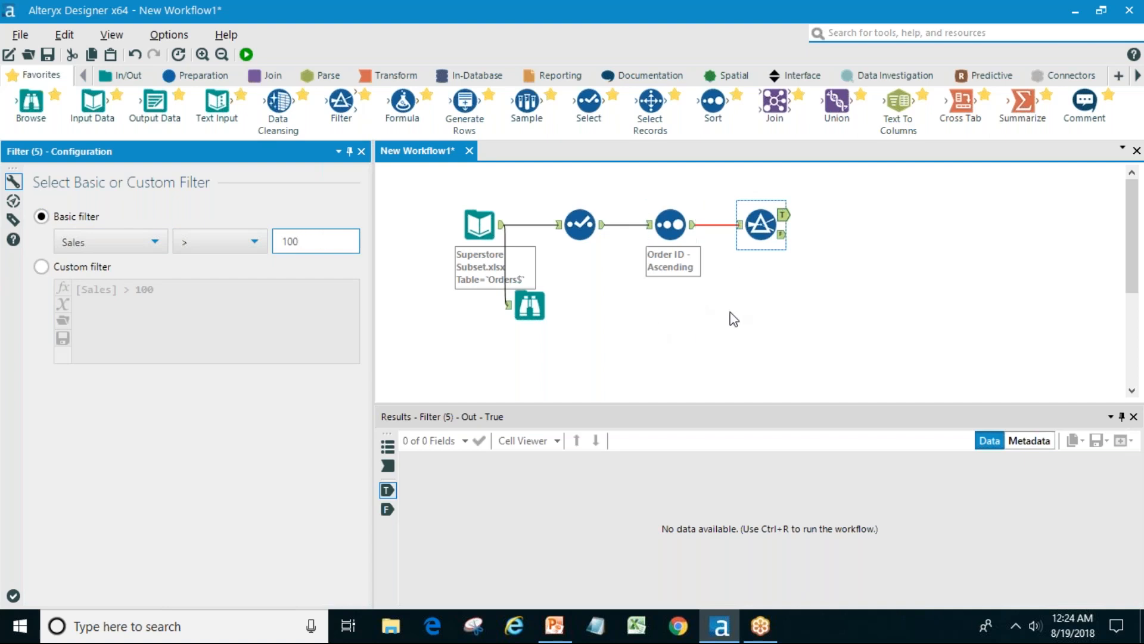
left_click(743, 236)
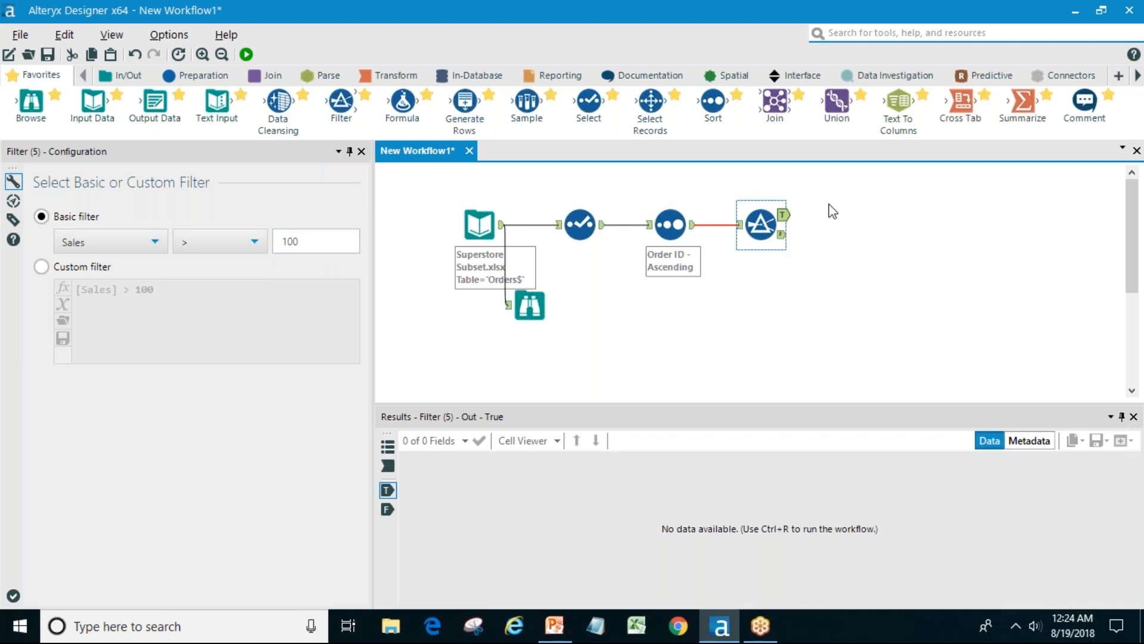
Run the workflow and examine the Sales values in the Filter tool's True and False outputs.
left_click(246, 54)
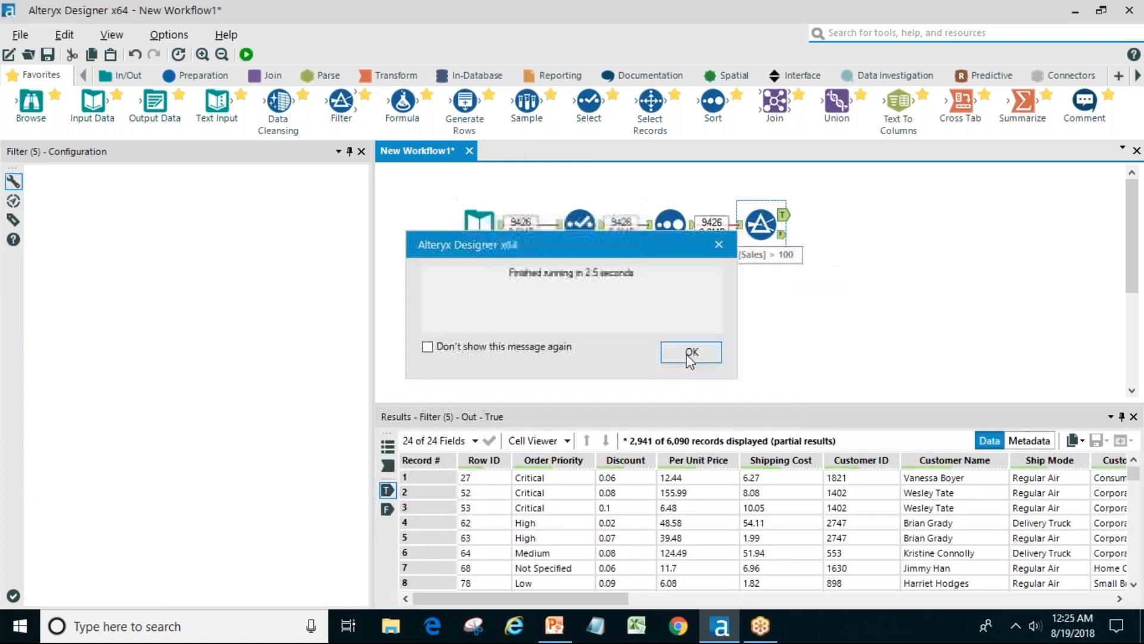
left_click(690, 352)
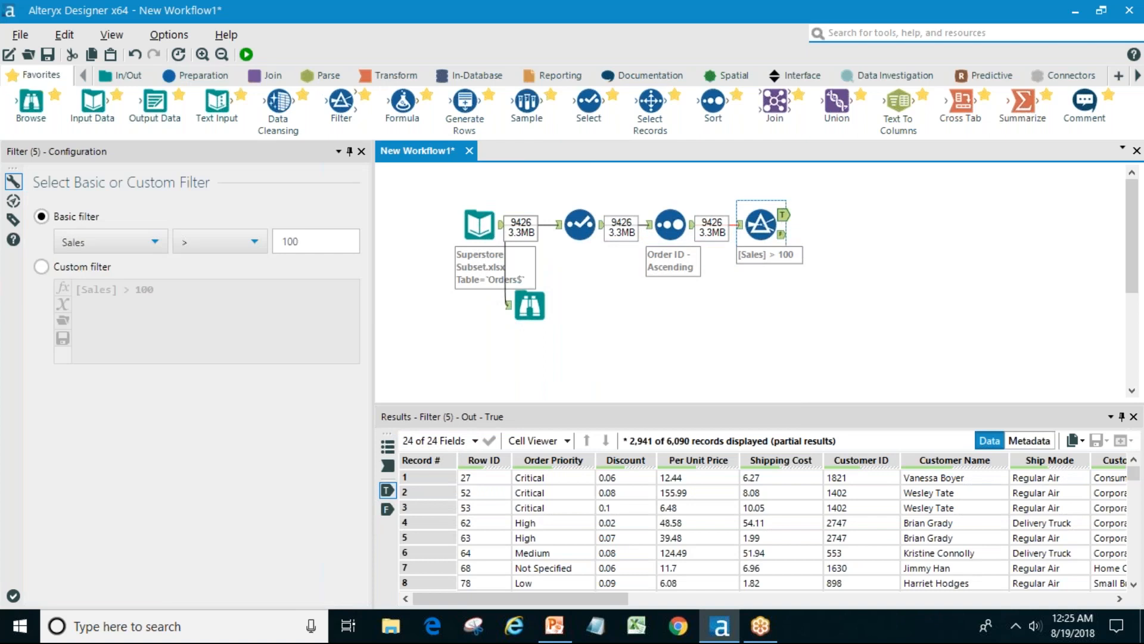
left_click(782, 208)
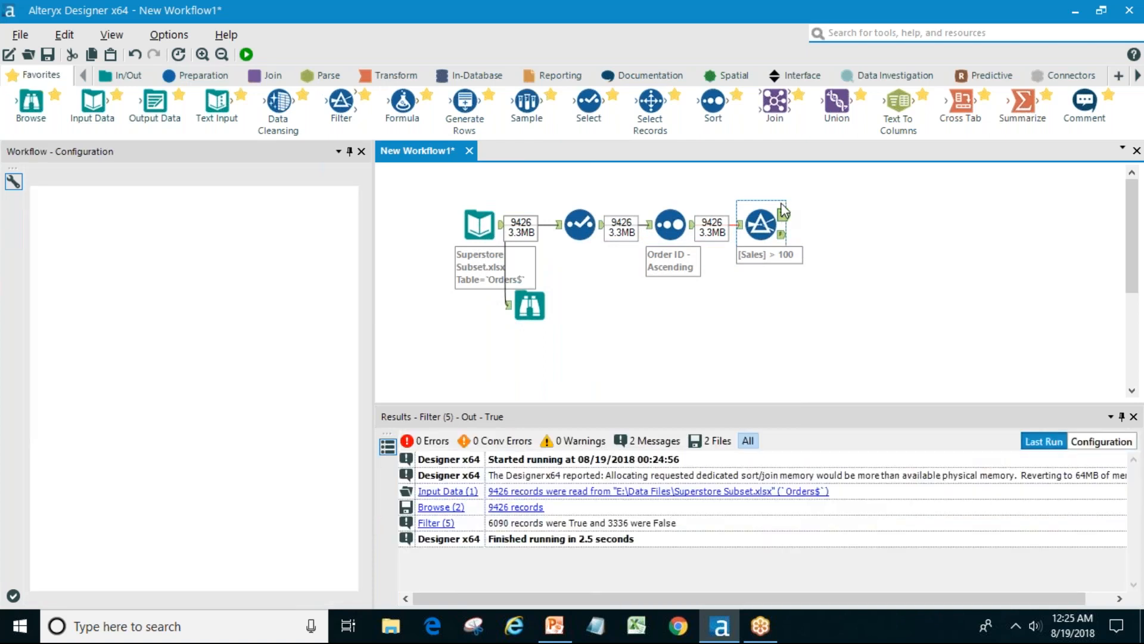
left_click(783, 216)
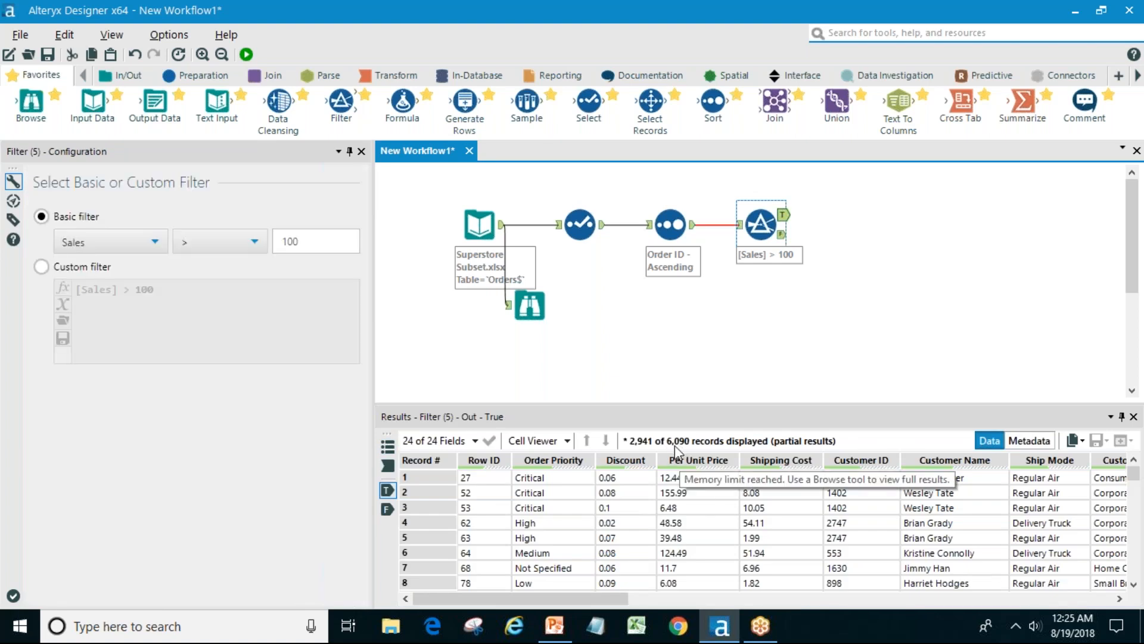
left_click_drag(609, 596, 1096, 579)
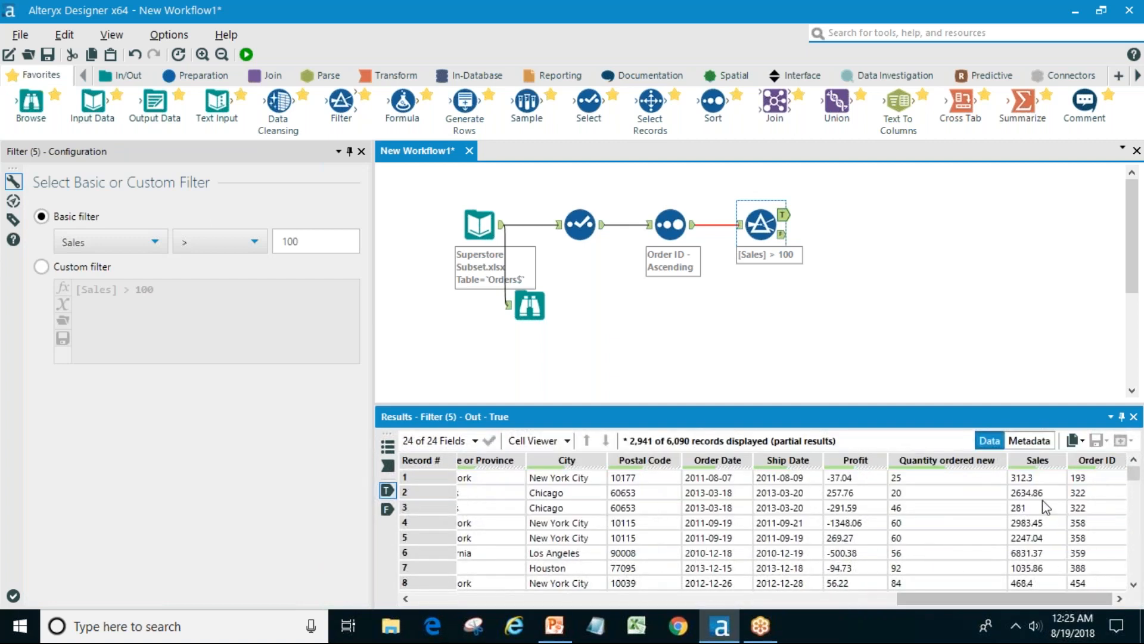
left_click(782, 239)
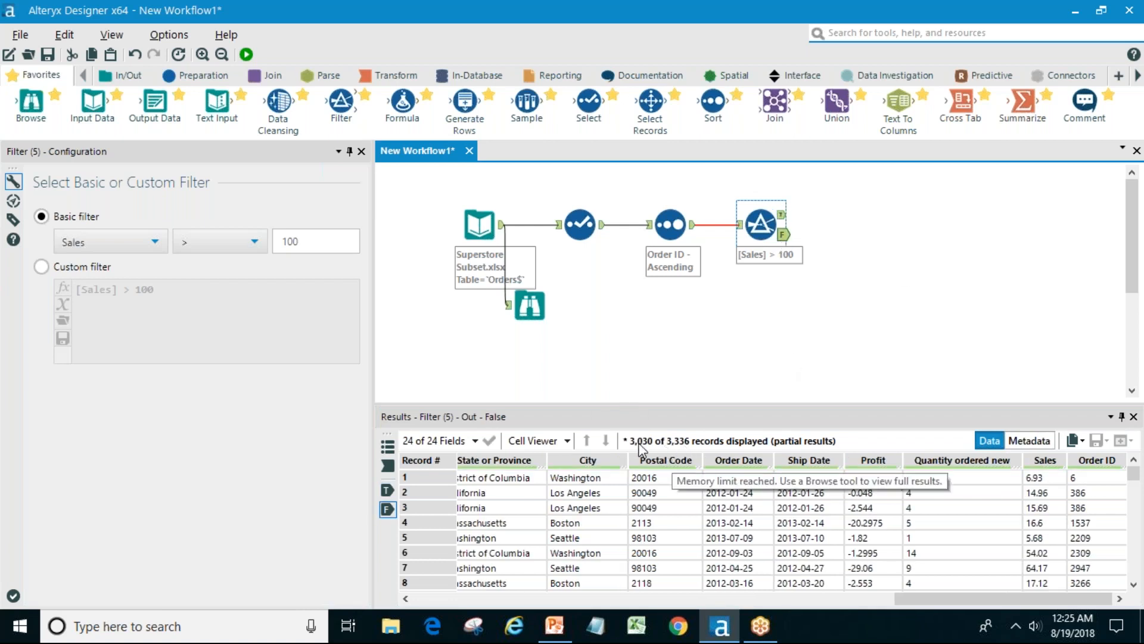
left_click(1021, 599)
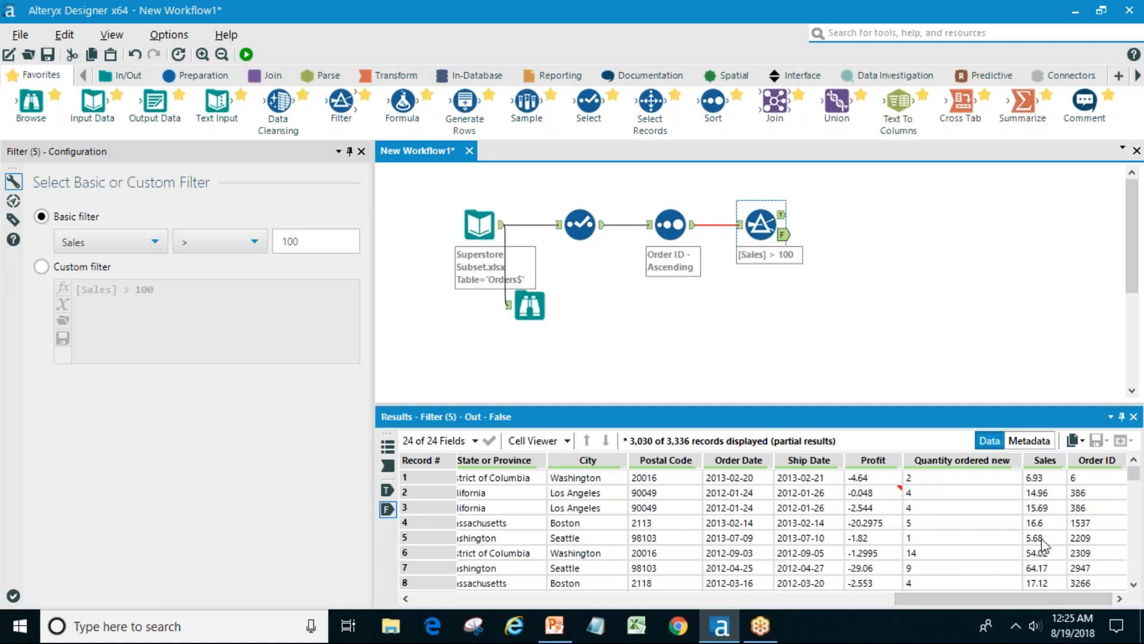
left_click(784, 222)
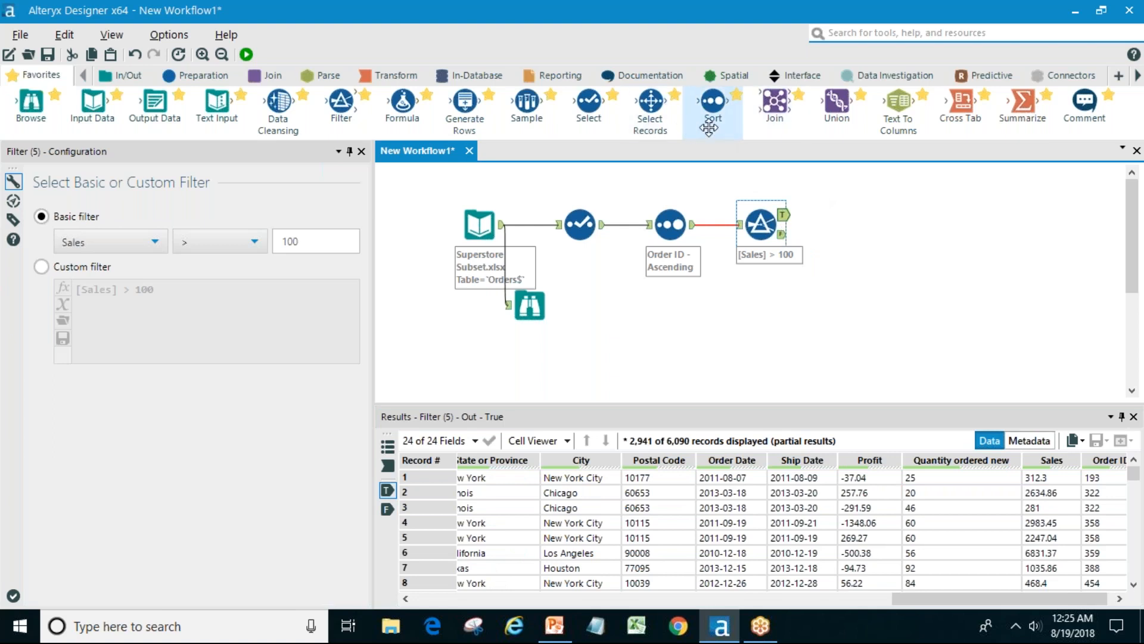
left_click_drag(713, 102, 861, 209)
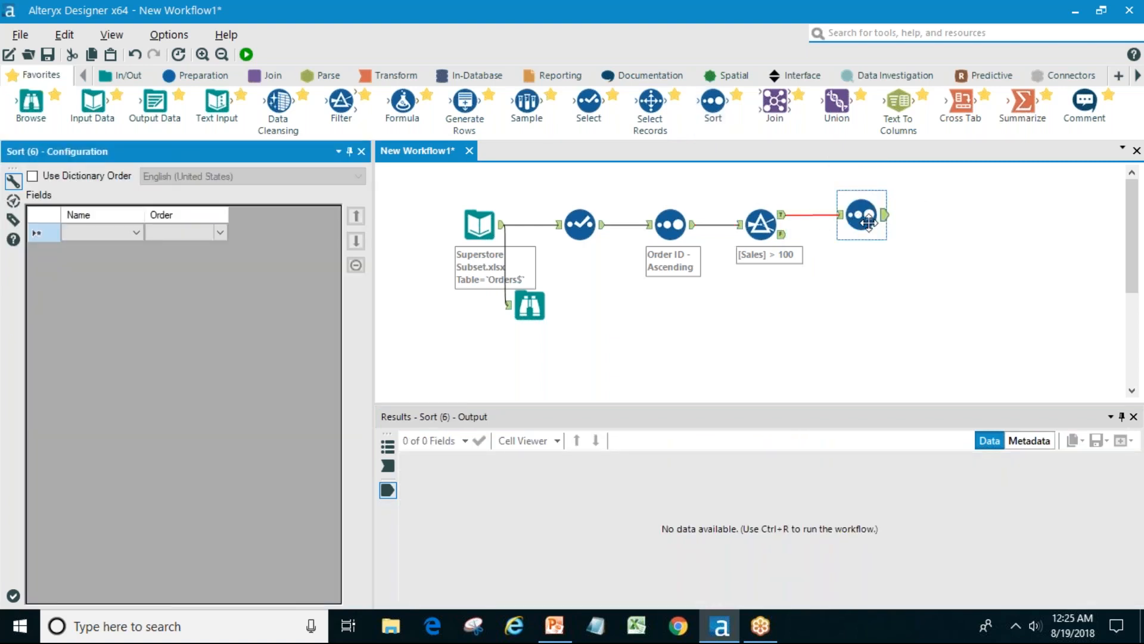
left_click_drag(868, 222, 821, 205)
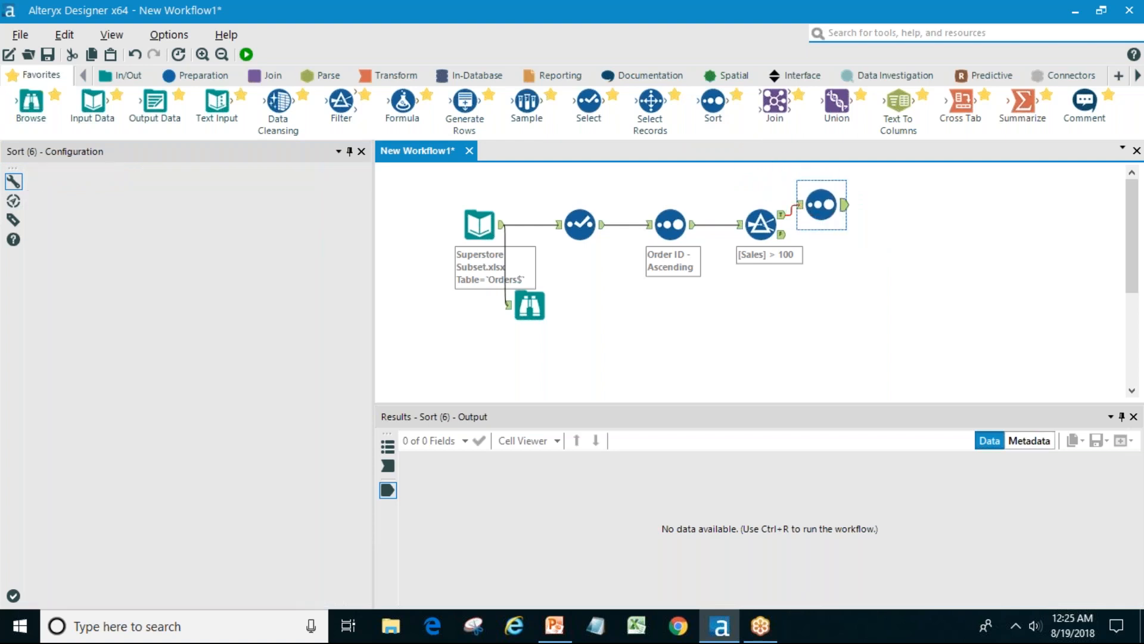
key("Delete")
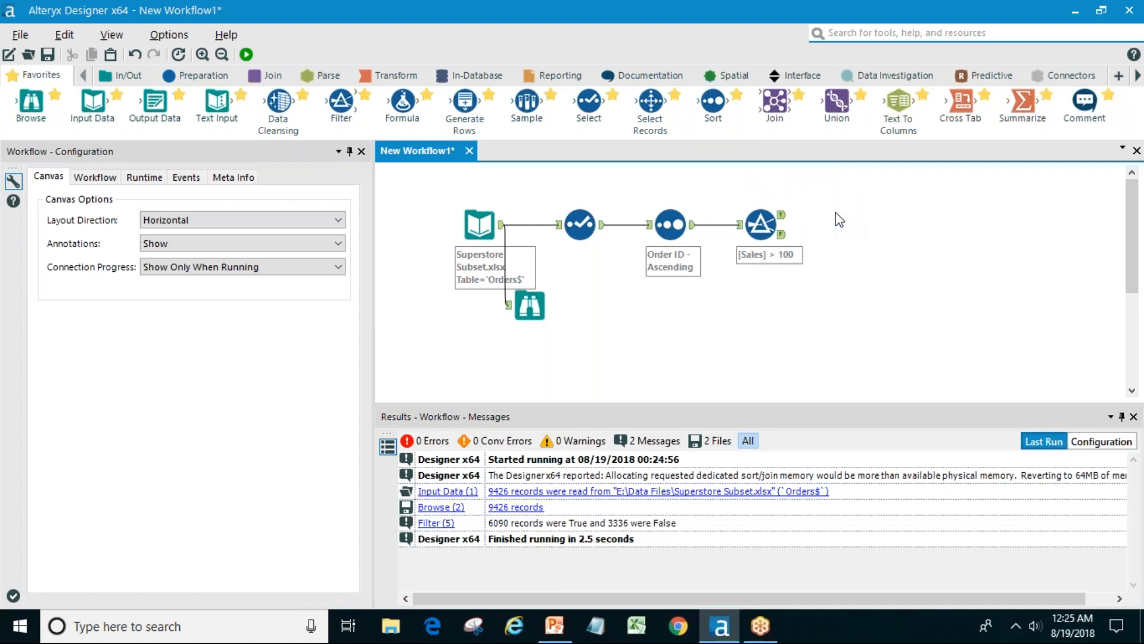
Add a Select tool connected to the Filter tool's True output and place a new Input Data tool below it.
left_click_drag(589, 102, 851, 215)
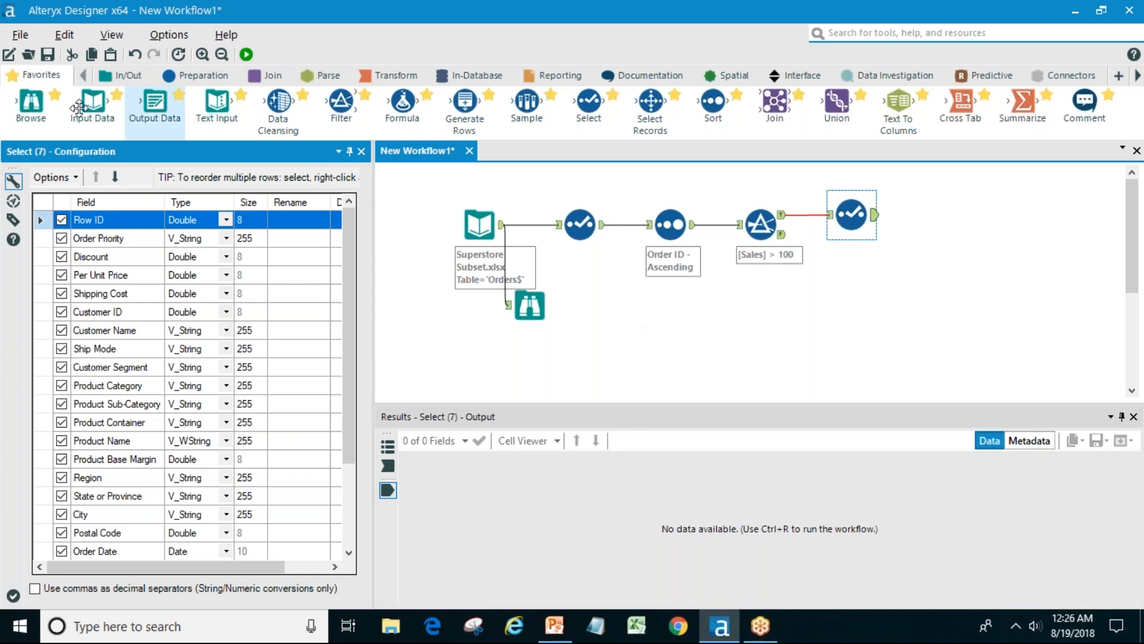
left_click_drag(92, 105, 862, 305)
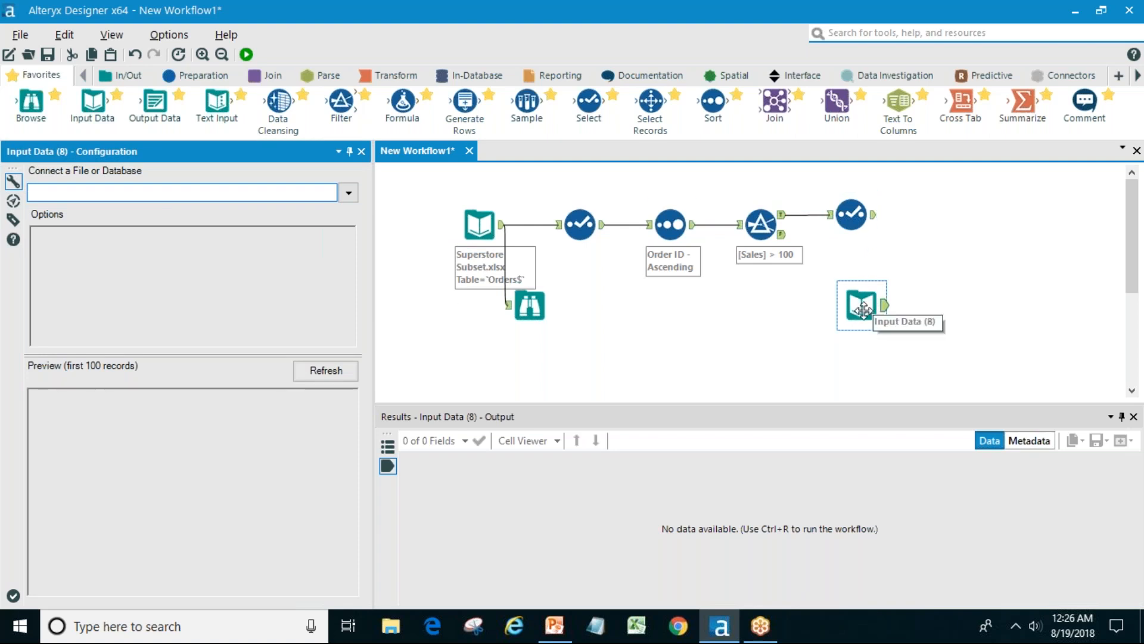
Connect the new Input Data tool to the Returns sheet of Superstore Subset.xlsx.
left_click(352, 192)
left_click(314, 214)
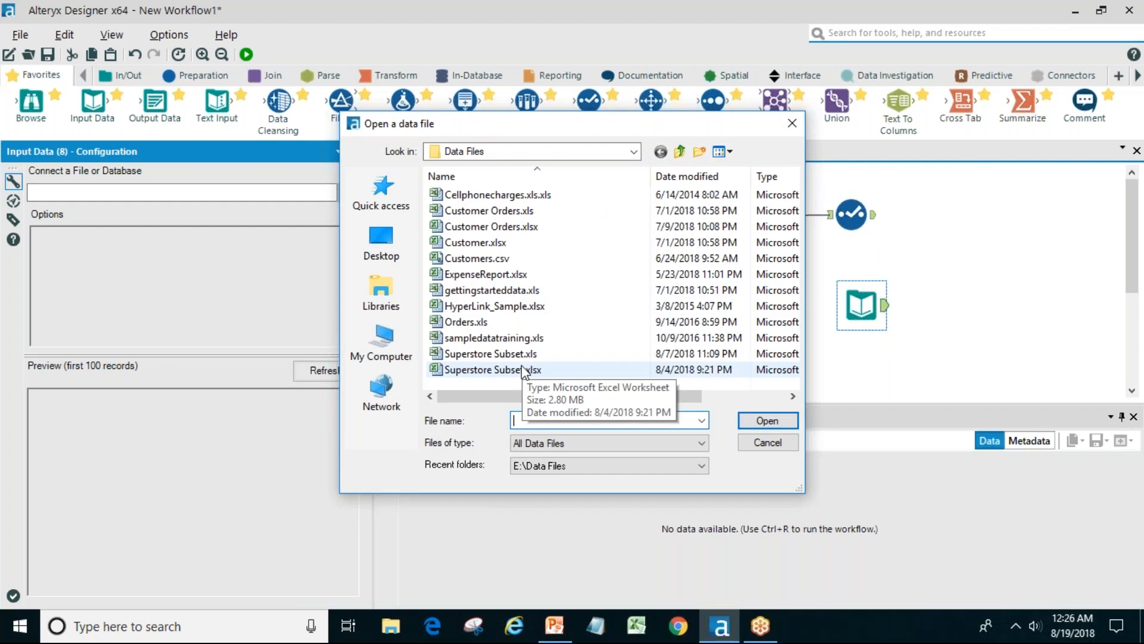
double_click(525, 370)
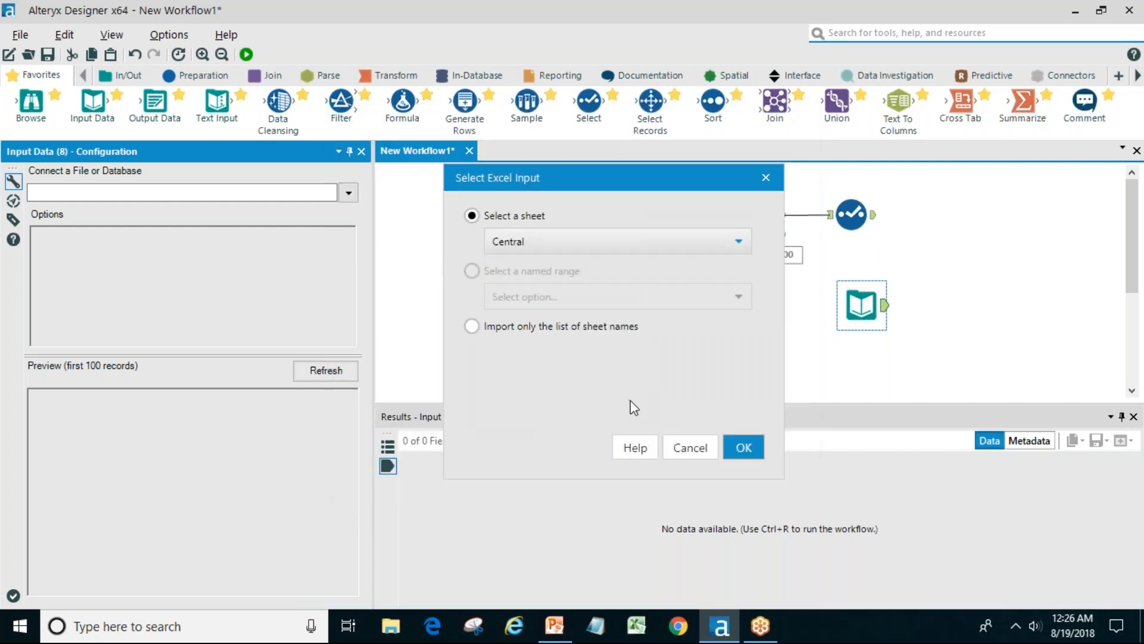
left_click(602, 243)
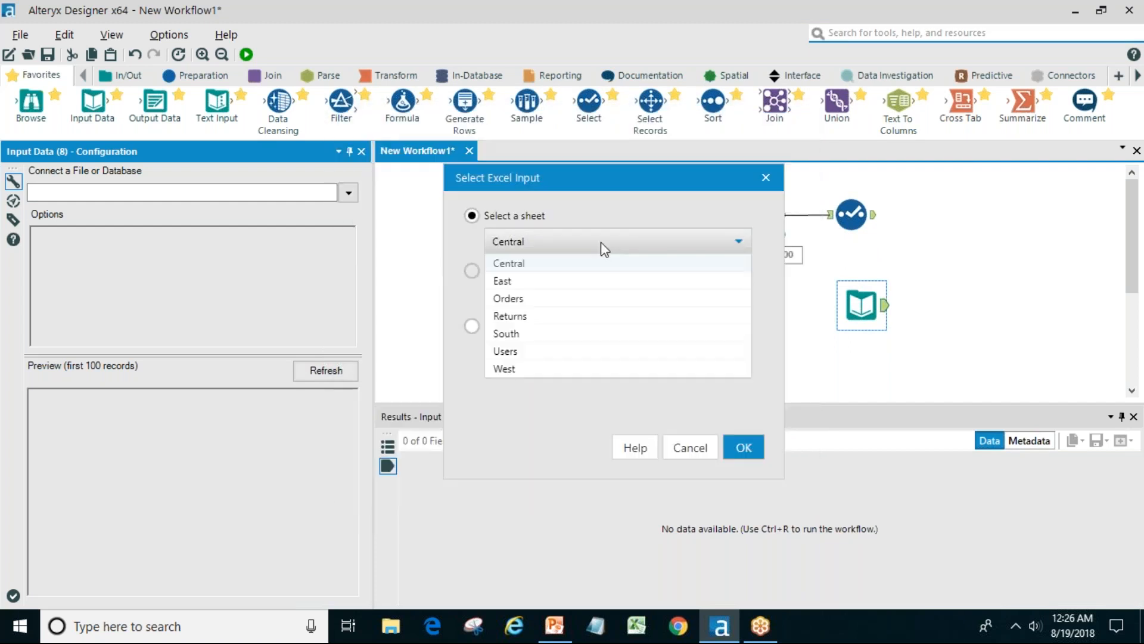
left_click(511, 316)
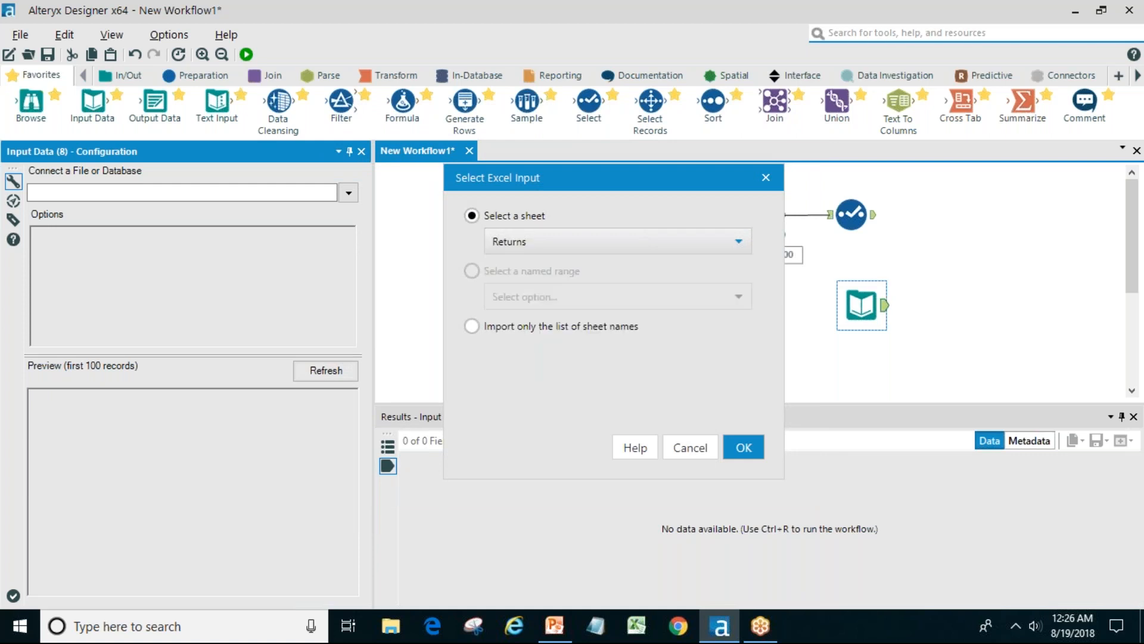
left_click(743, 448)
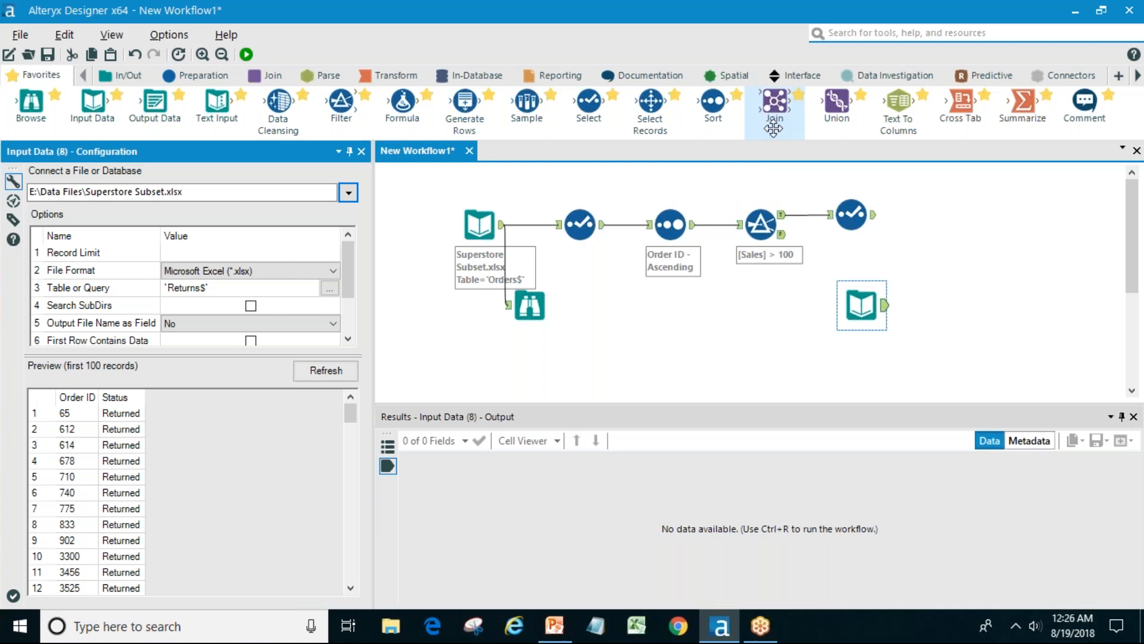
Add a Join tool with the second Select tool as its left input and the Returns data as its right input.
left_click_drag(775, 101, 955, 236)
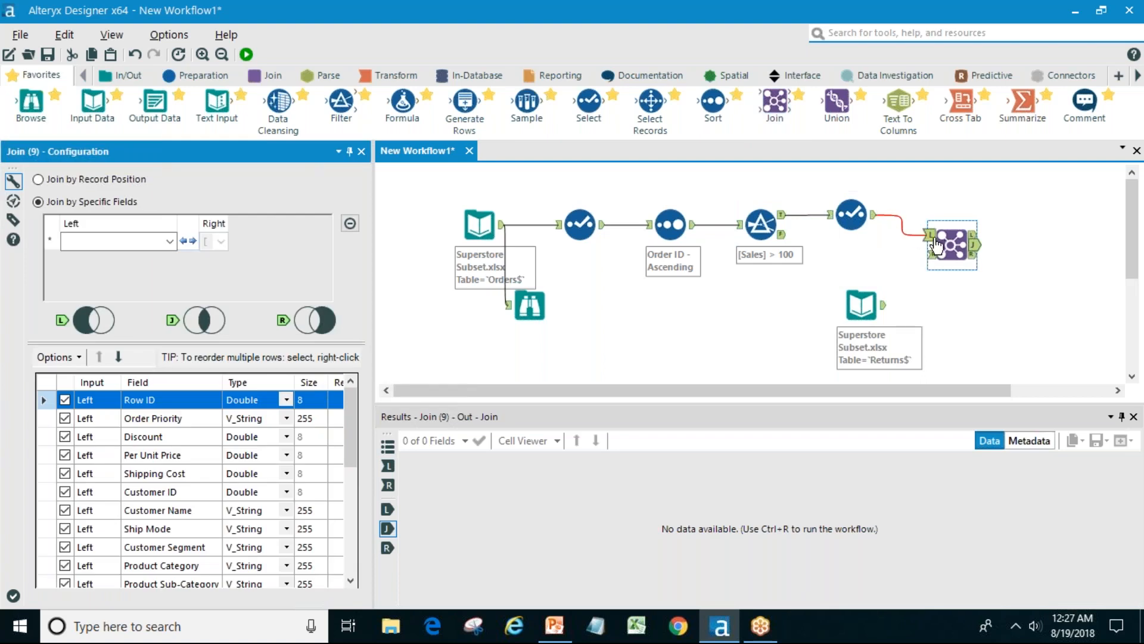
left_click_drag(885, 304, 928, 256)
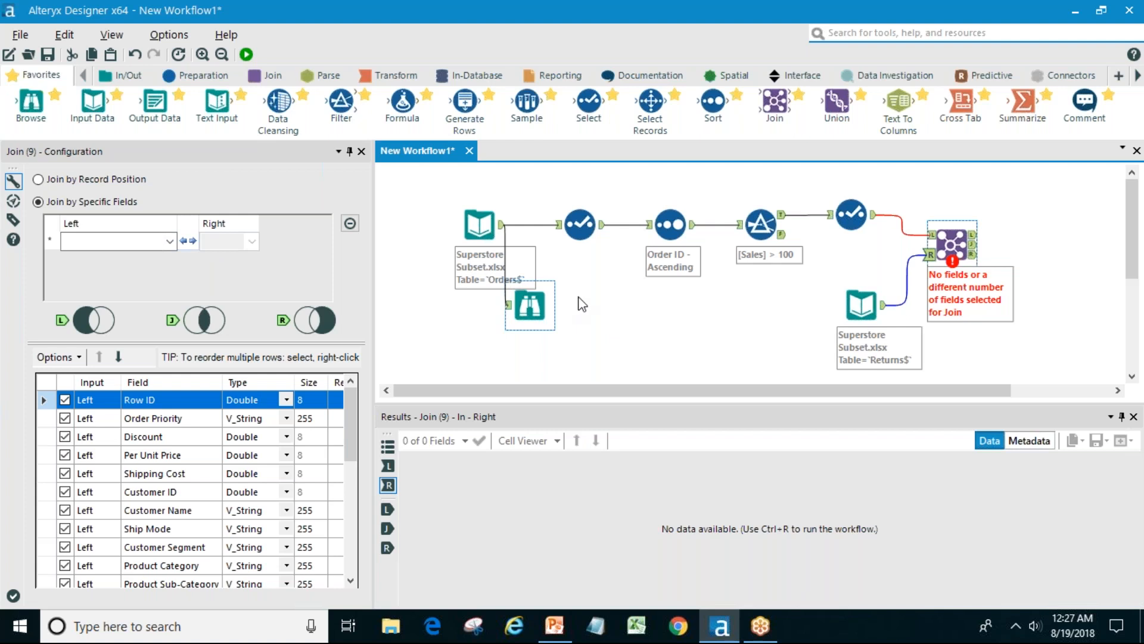
left_click(582, 304)
Configure the Join tool to match by specific fields, using Order ID on both the left and right inputs.
left_click(171, 242)
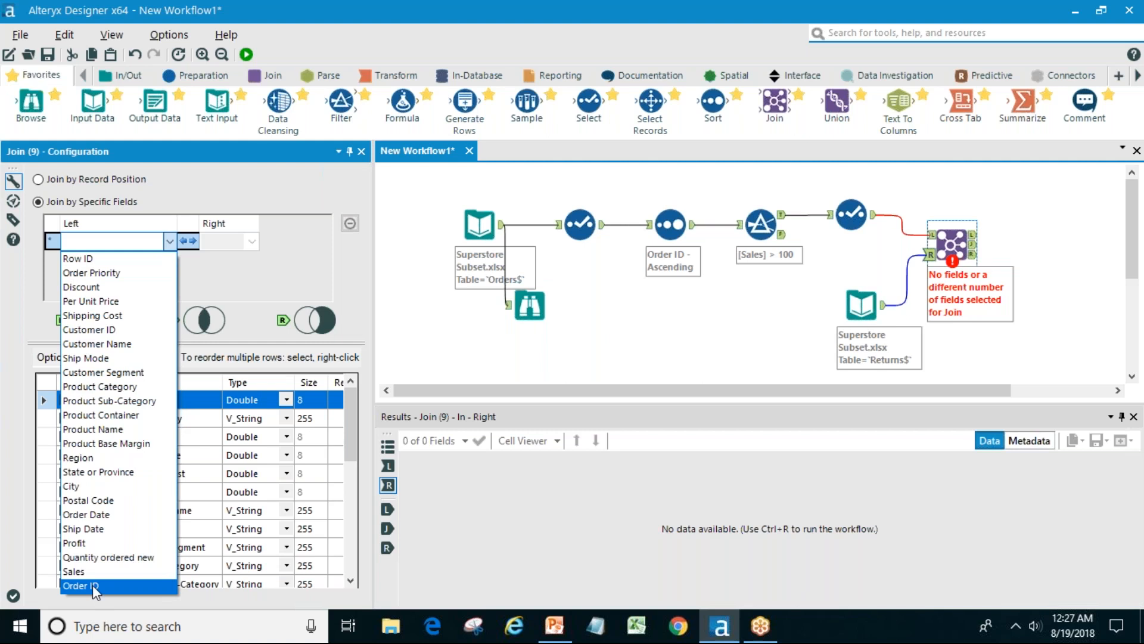
left_click(92, 585)
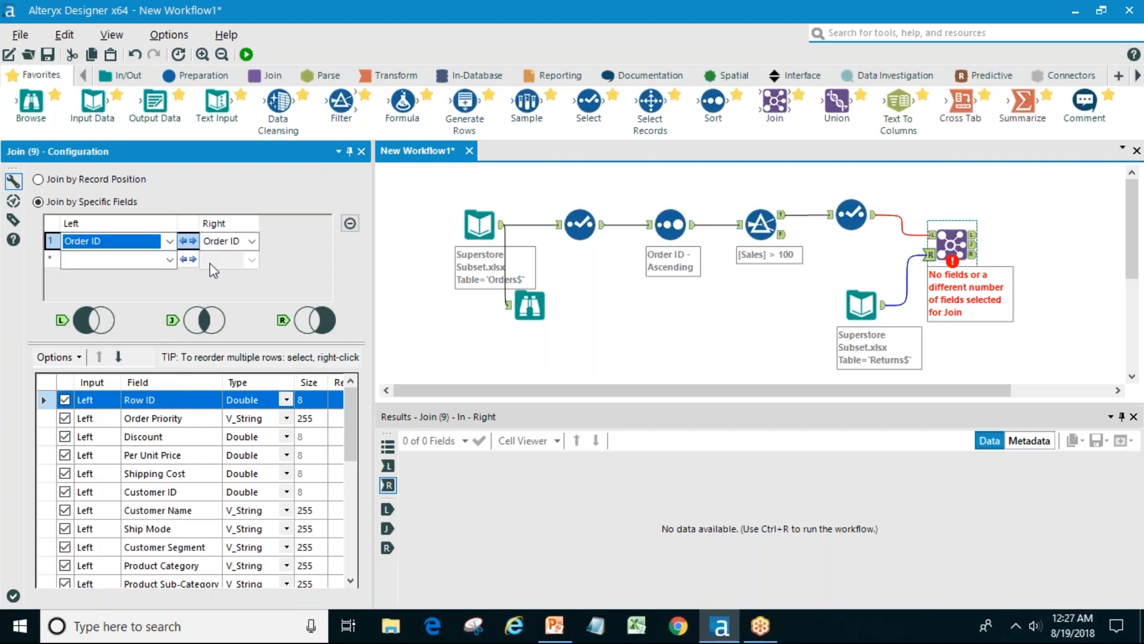
left_click(950, 234)
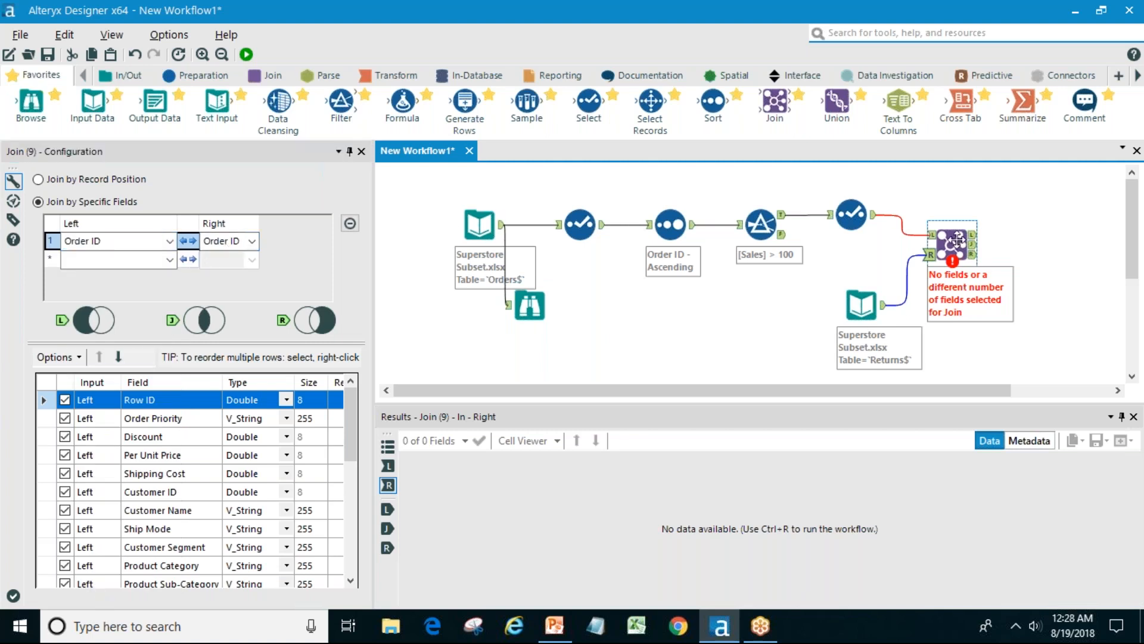
left_click(1016, 253)
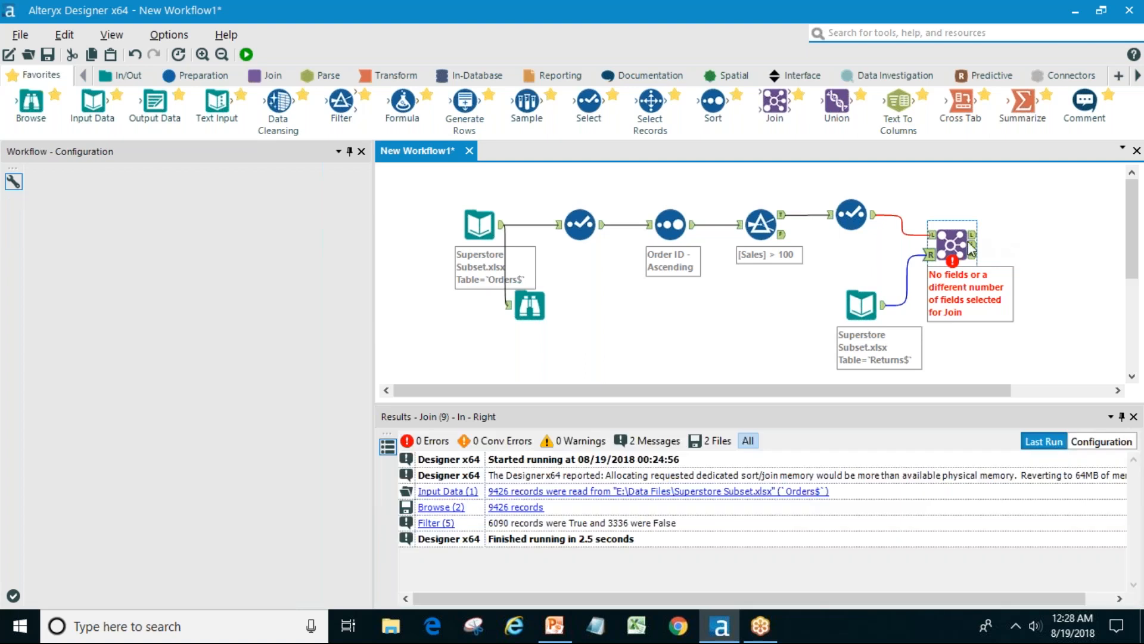
Exclude the right input's Order ID field from the Join tool's output.
left_click_drag(904, 395, 1028, 392)
left_click(834, 244)
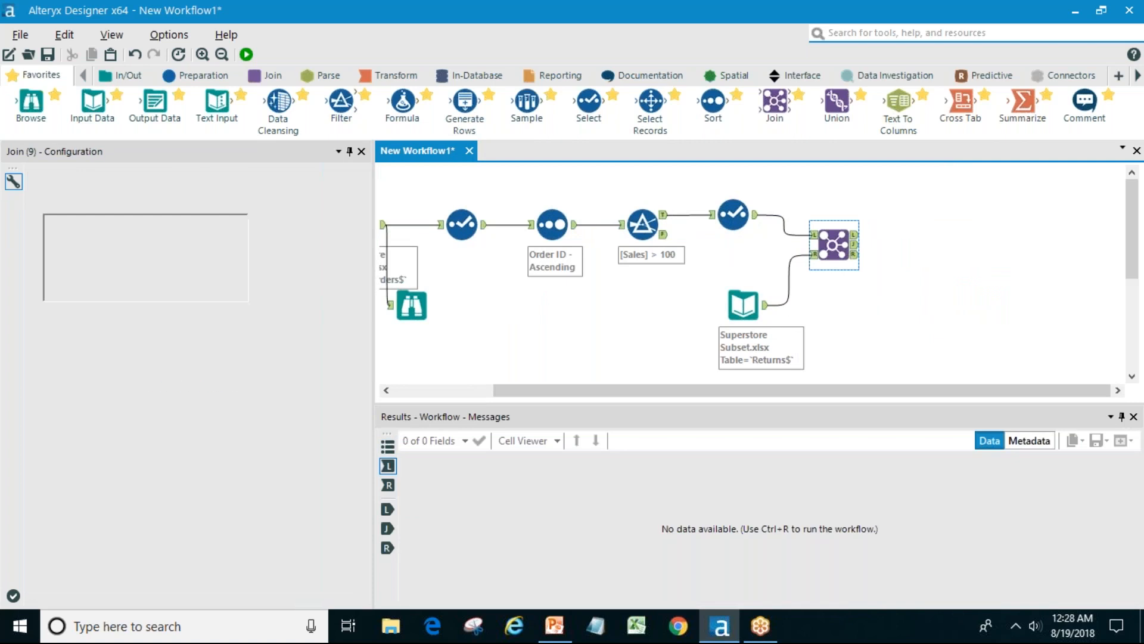
left_click(348, 393)
left_click_drag(348, 392, 355, 530)
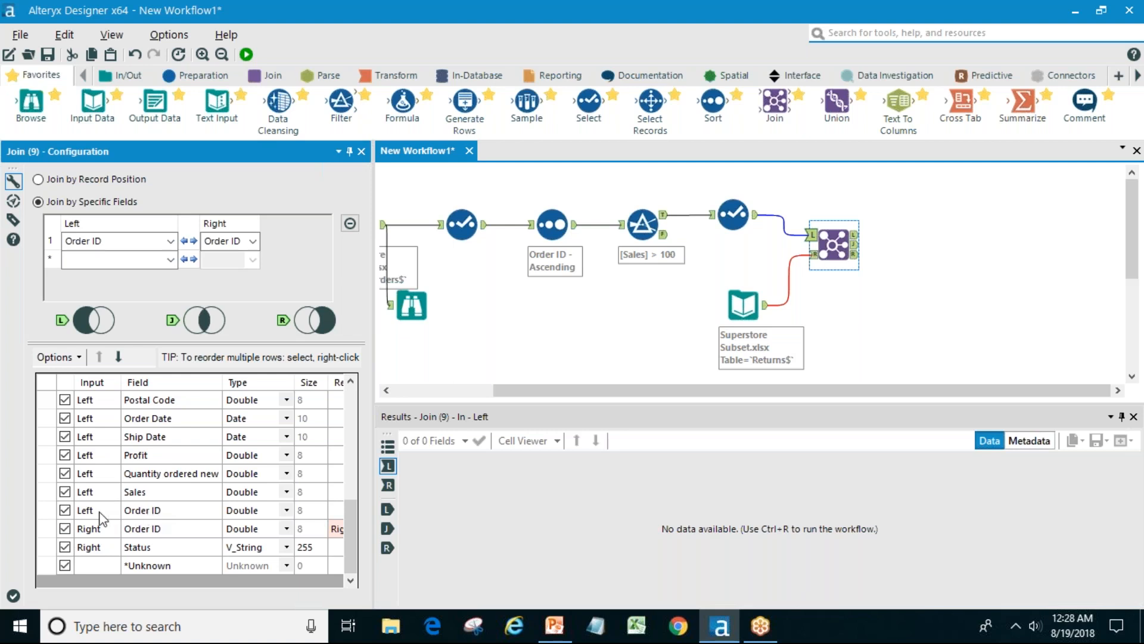
left_click(63, 533)
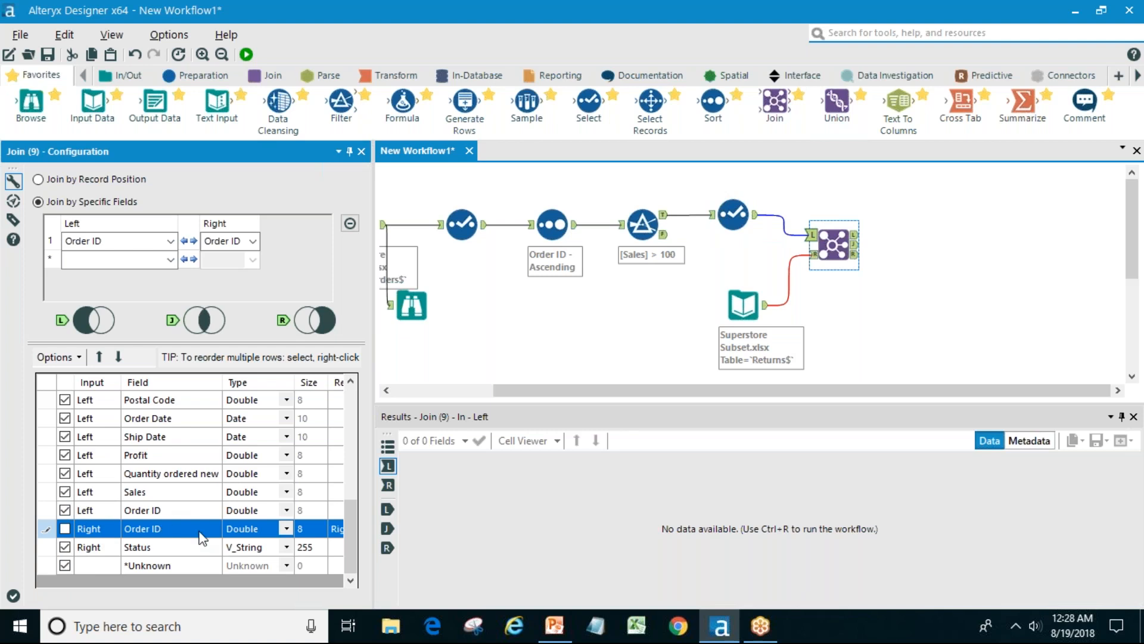
left_click(289, 532)
left_click(346, 530)
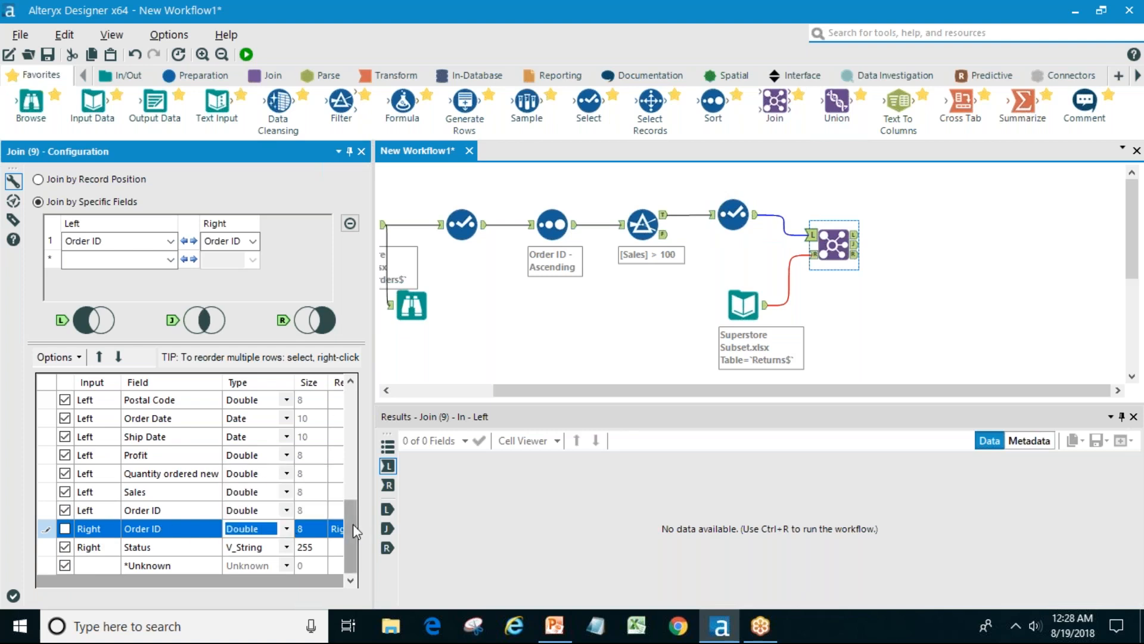
left_click(896, 249)
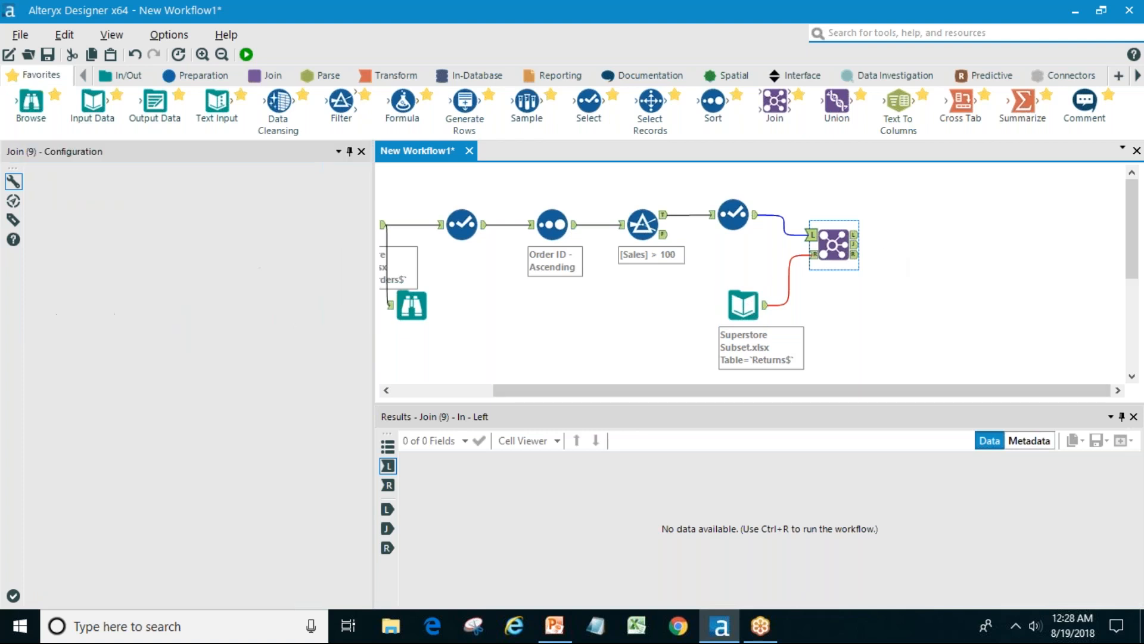
key("ctrl+r")
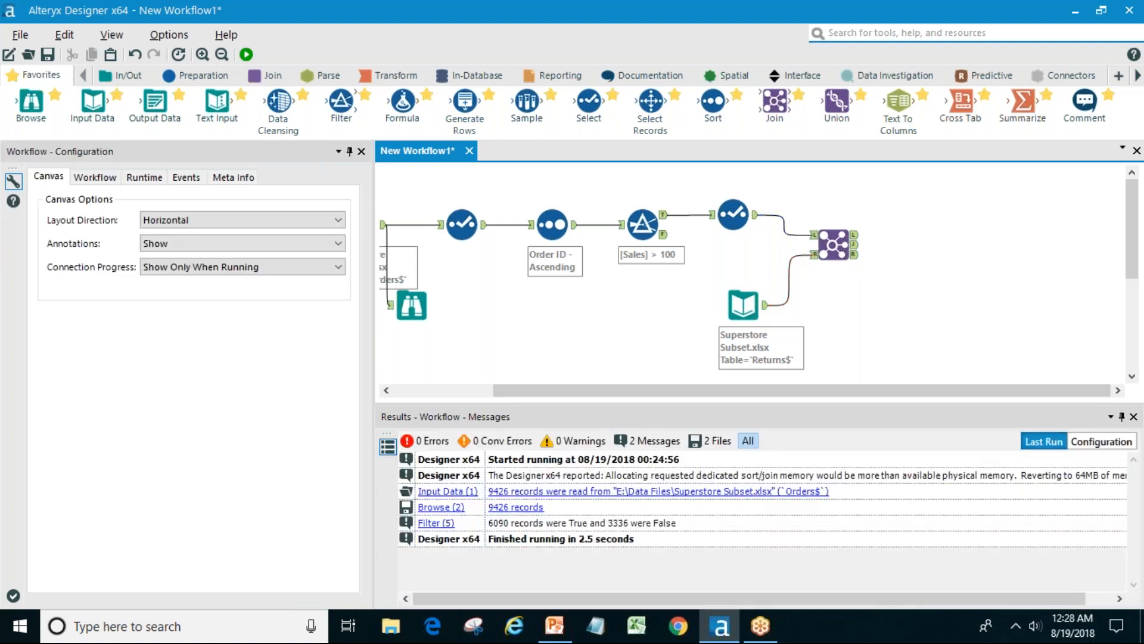
left_click(733, 310)
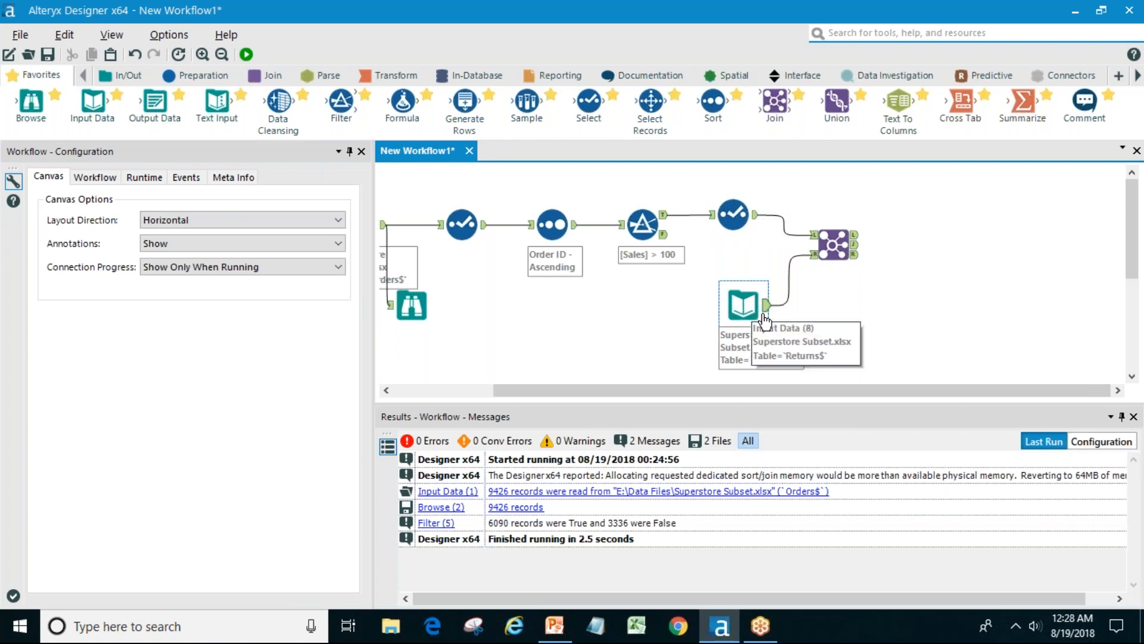
left_click(851, 294)
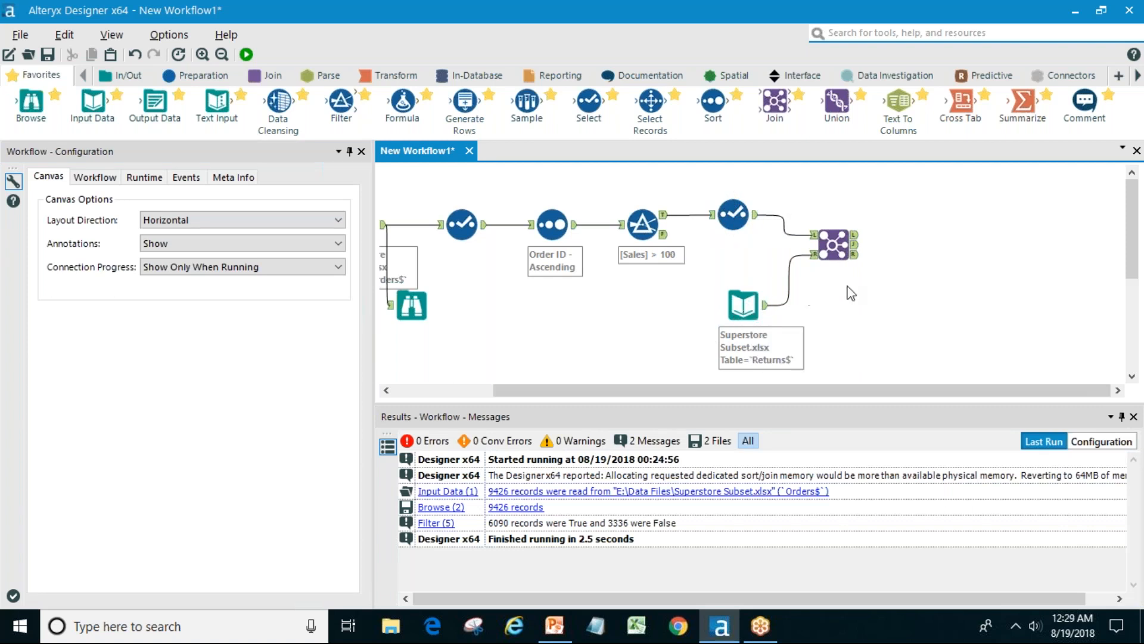
left_click(733, 215)
Add a Union tool combining the Join tool's J and L outputs, and add a Browse tool after it.
left_click_drag(837, 103, 948, 248)
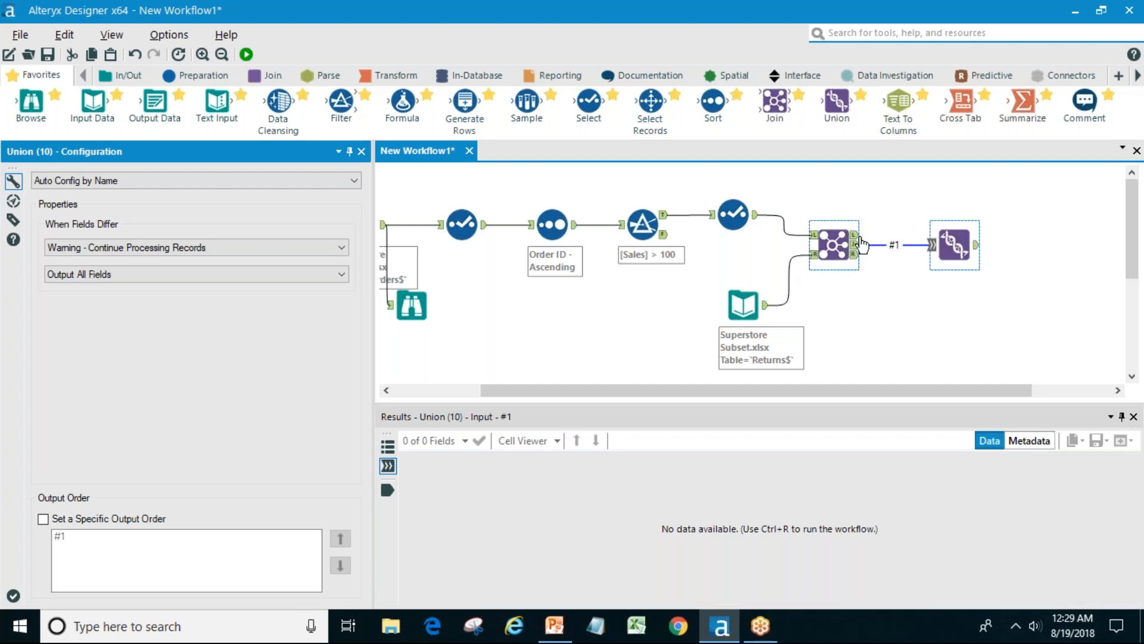
left_click_drag(859, 238, 931, 244)
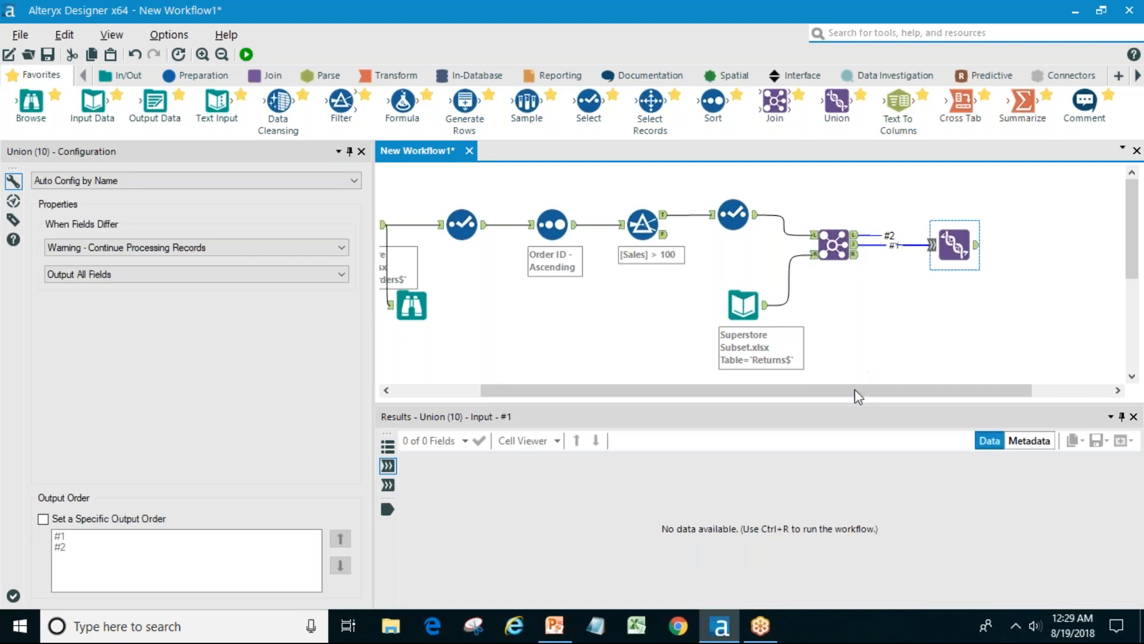
left_click_drag(863, 391, 984, 396)
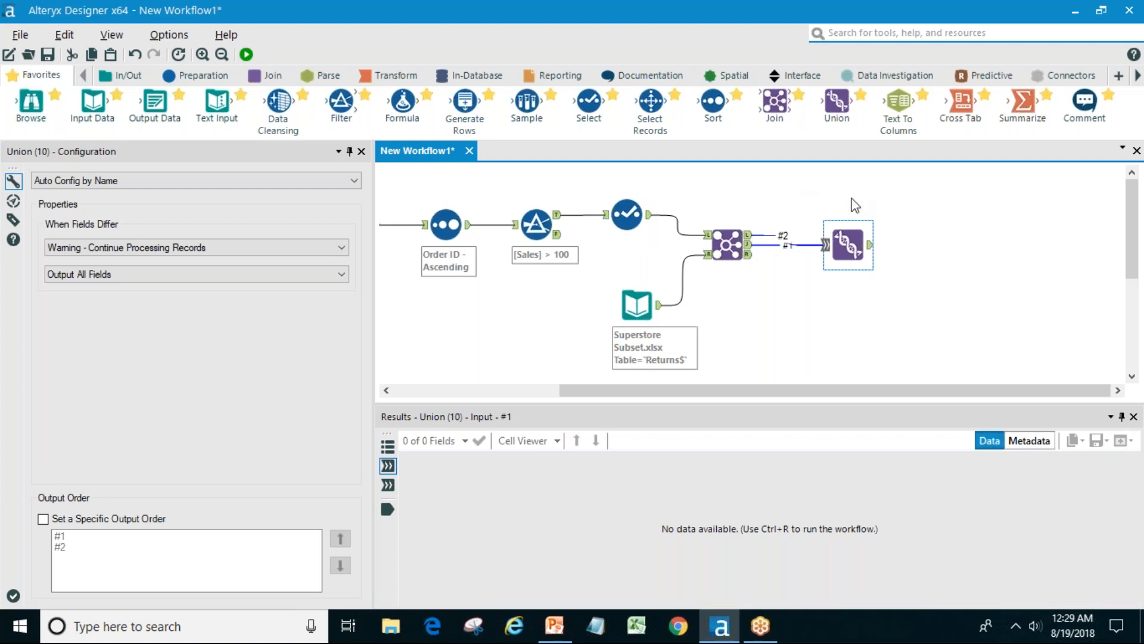
right_click(870, 249)
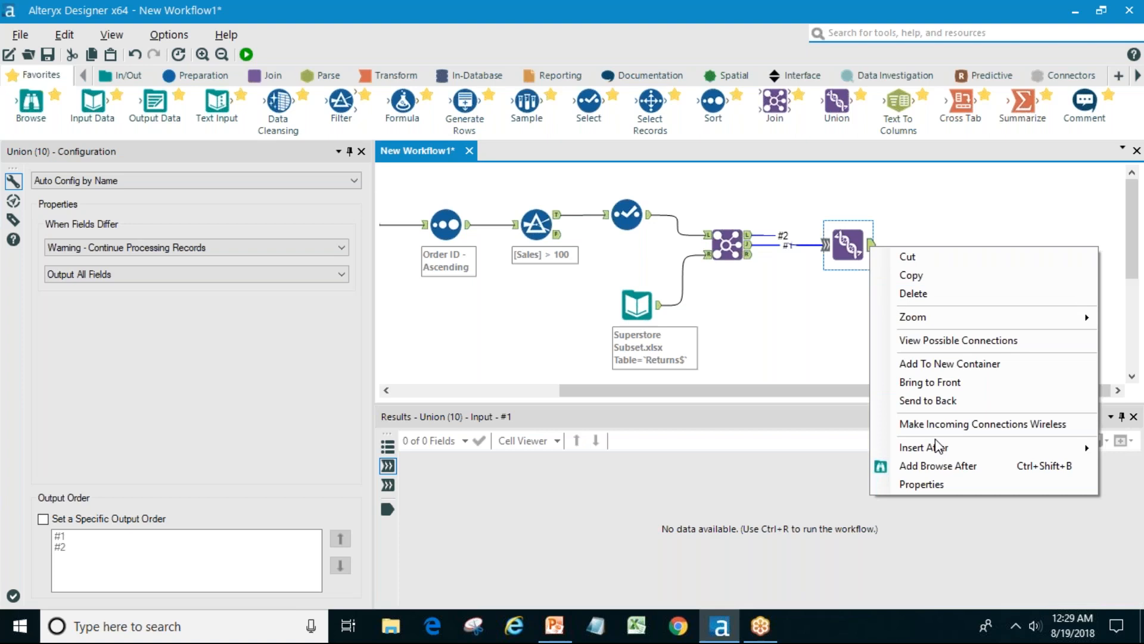
left_click(936, 469)
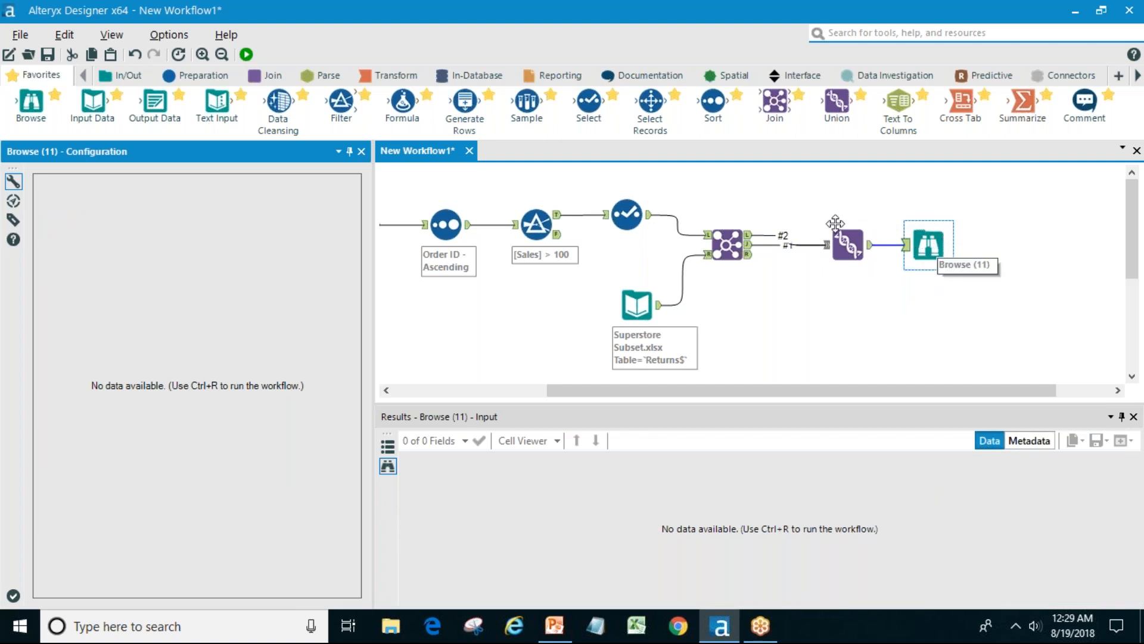
Run the workflow and examine the records in the Union tool's output and the Browse tool after it.
left_click(255, 55)
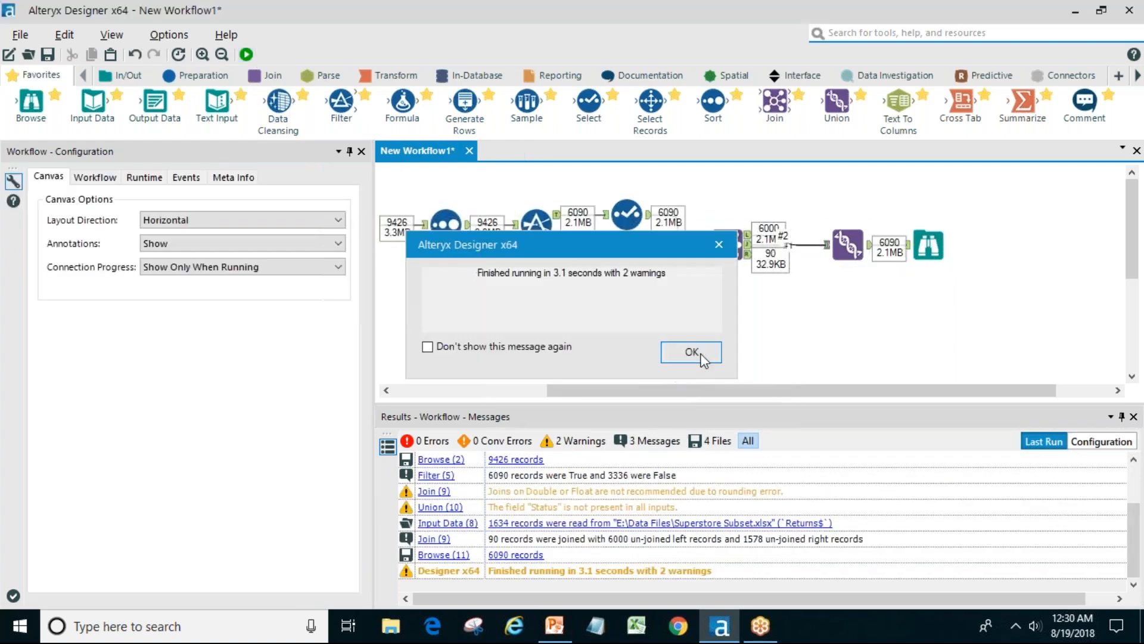
left_click(692, 352)
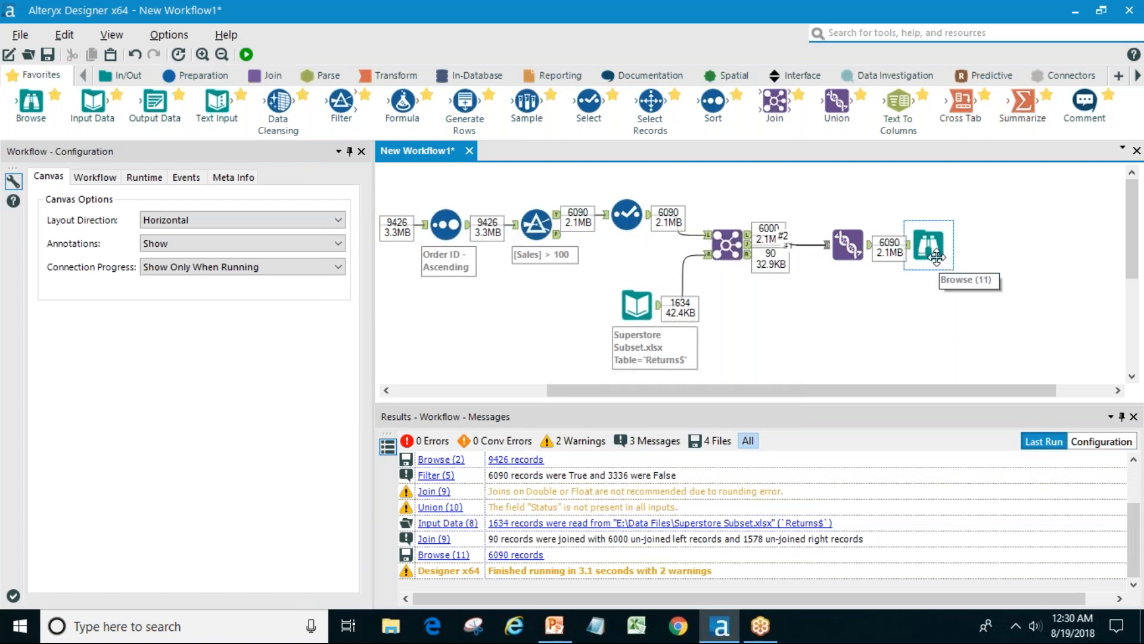
left_click(858, 250)
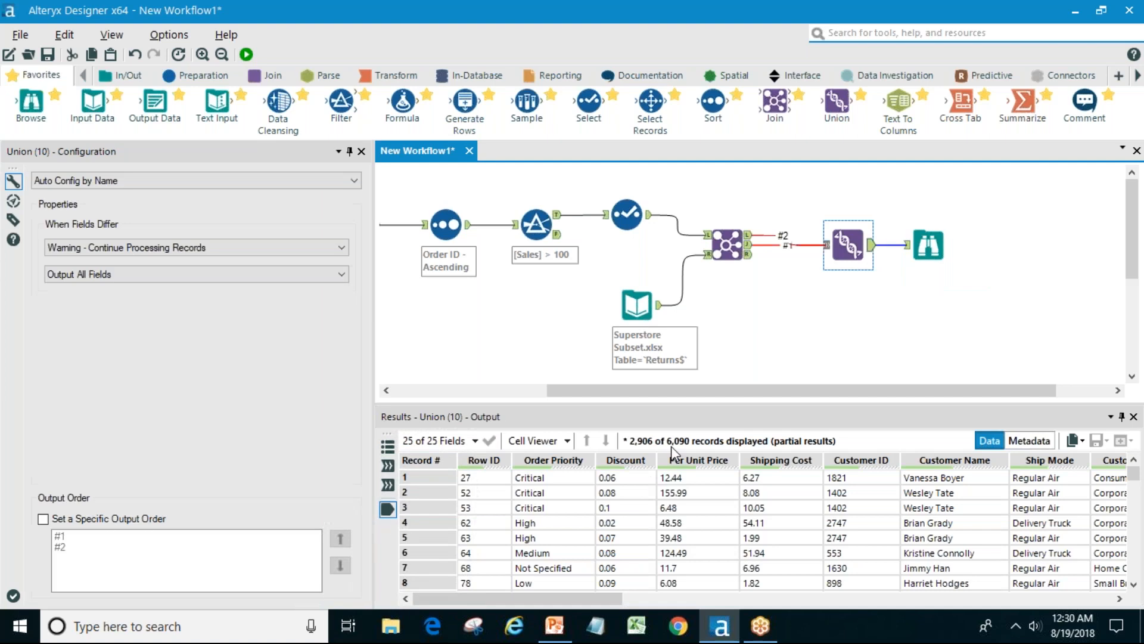
left_click(927, 250)
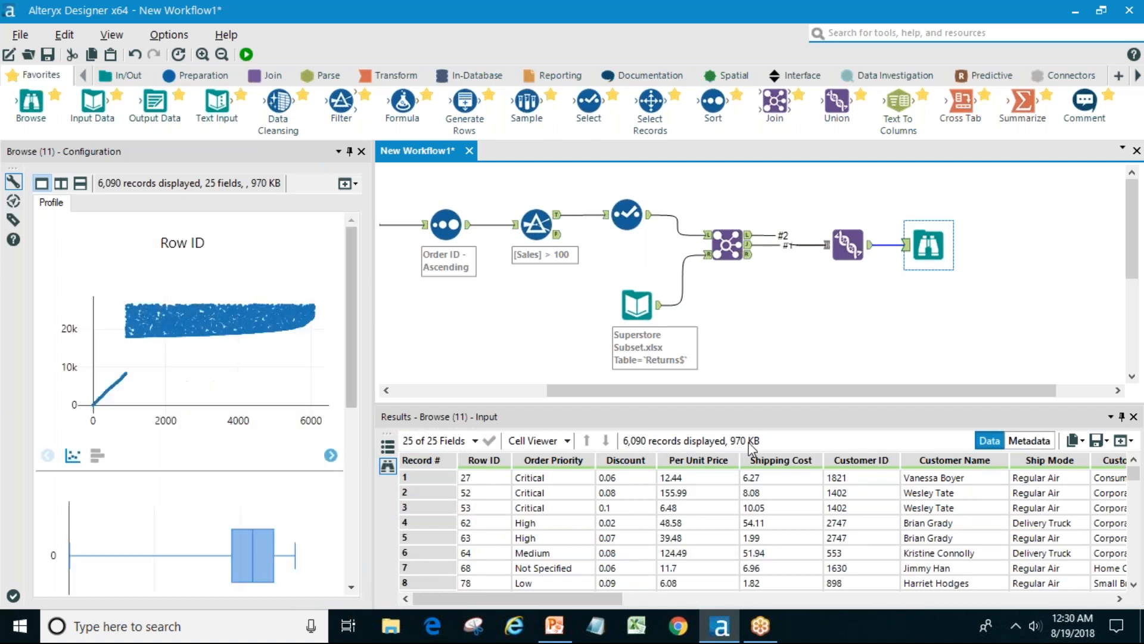
left_click(864, 337)
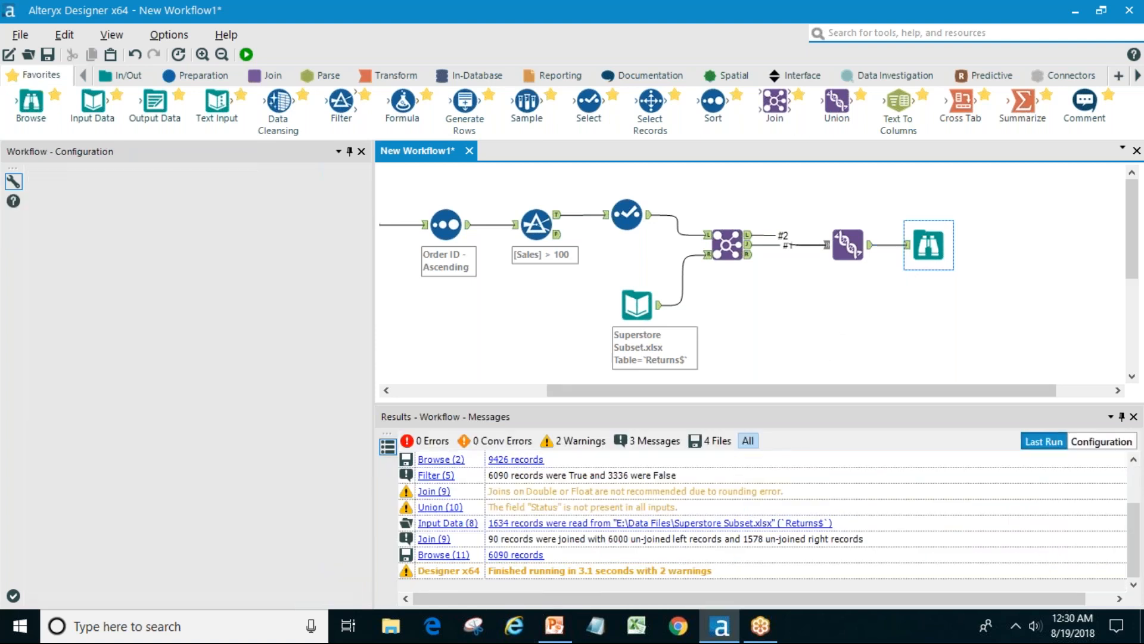
Examine the records reaching the Browse tool after the Union, profiling the Sales field and checking the Order ID and Status columns.
left_click(929, 245)
left_click_drag(557, 597, 1090, 585)
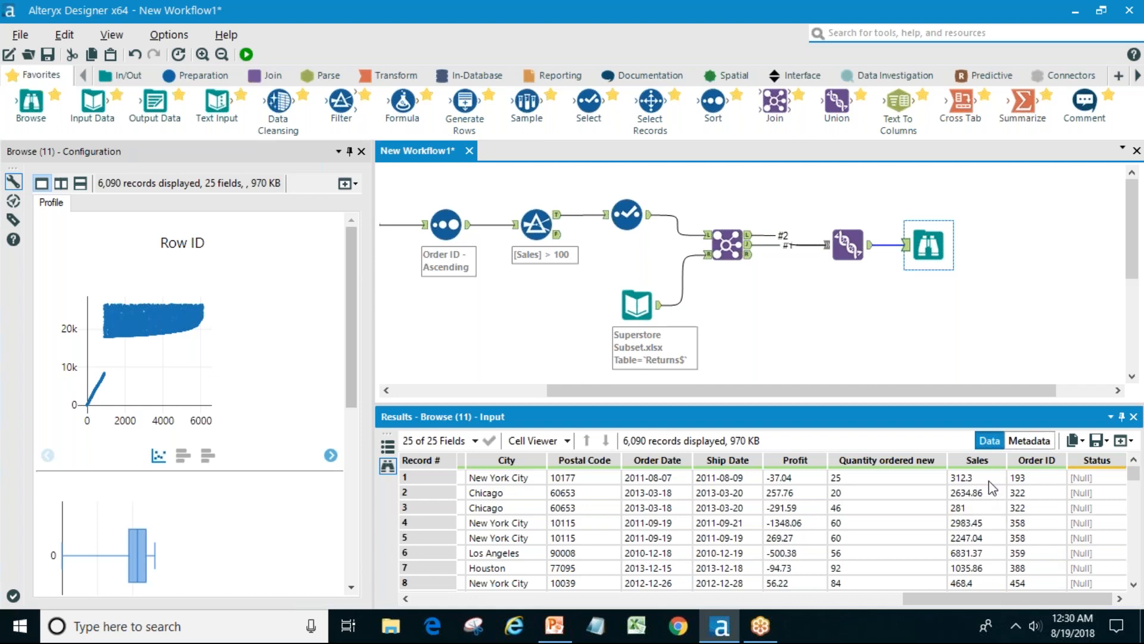
left_click(973, 466)
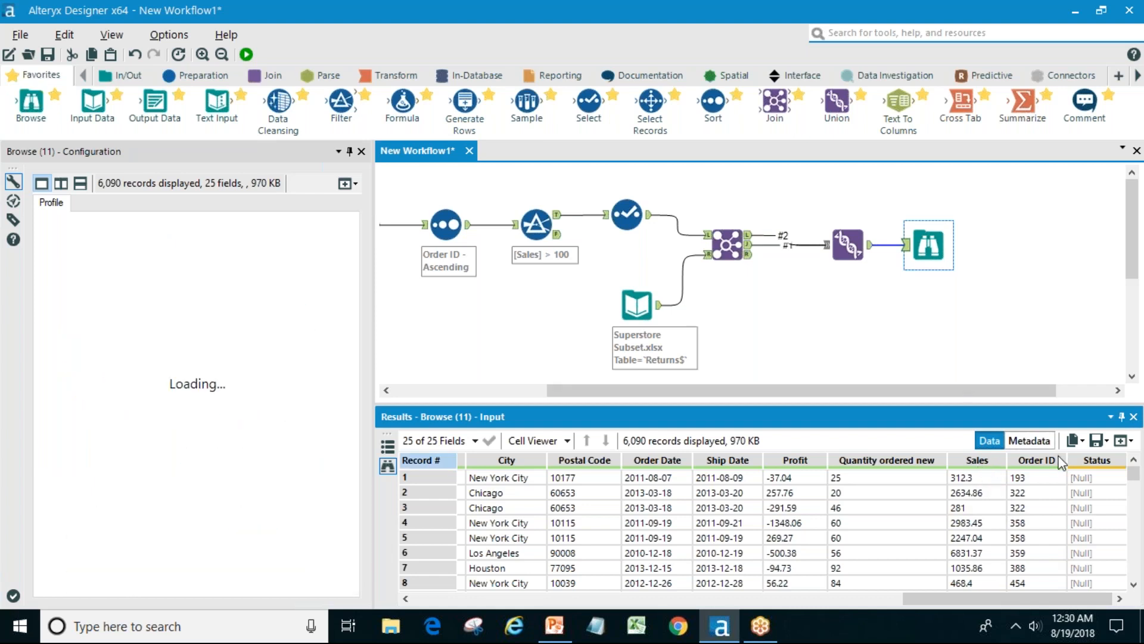
mouse_move(1099, 465)
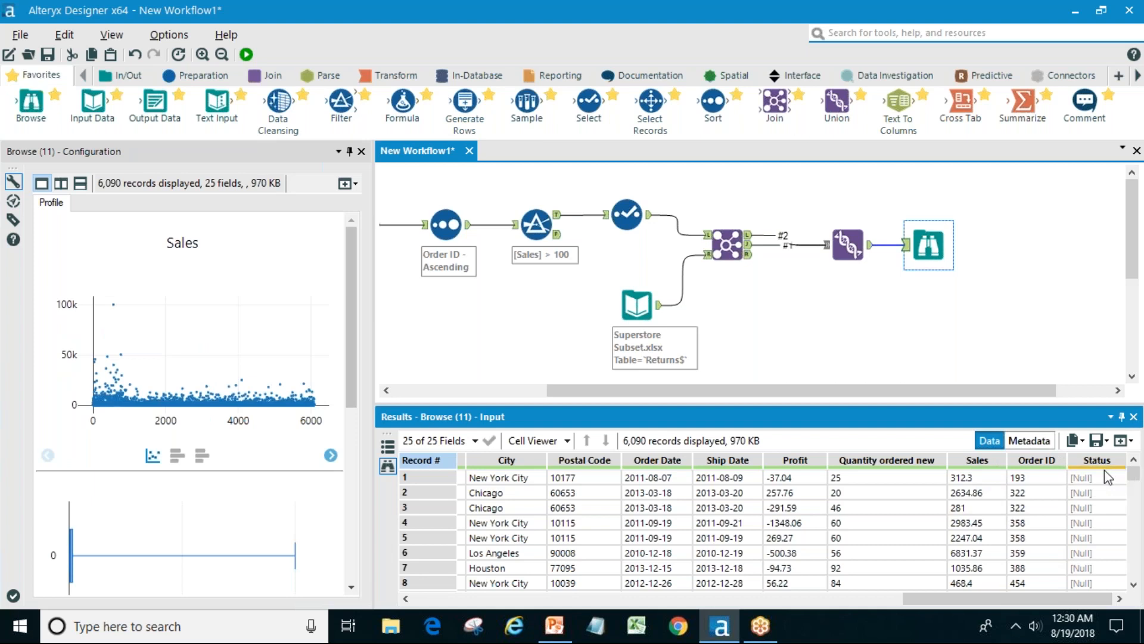
mouse_move(1133, 473)
left_mouse_down()
mouse_move(1142, 563)
mouse_move(1138, 476)
left_mouse_up()
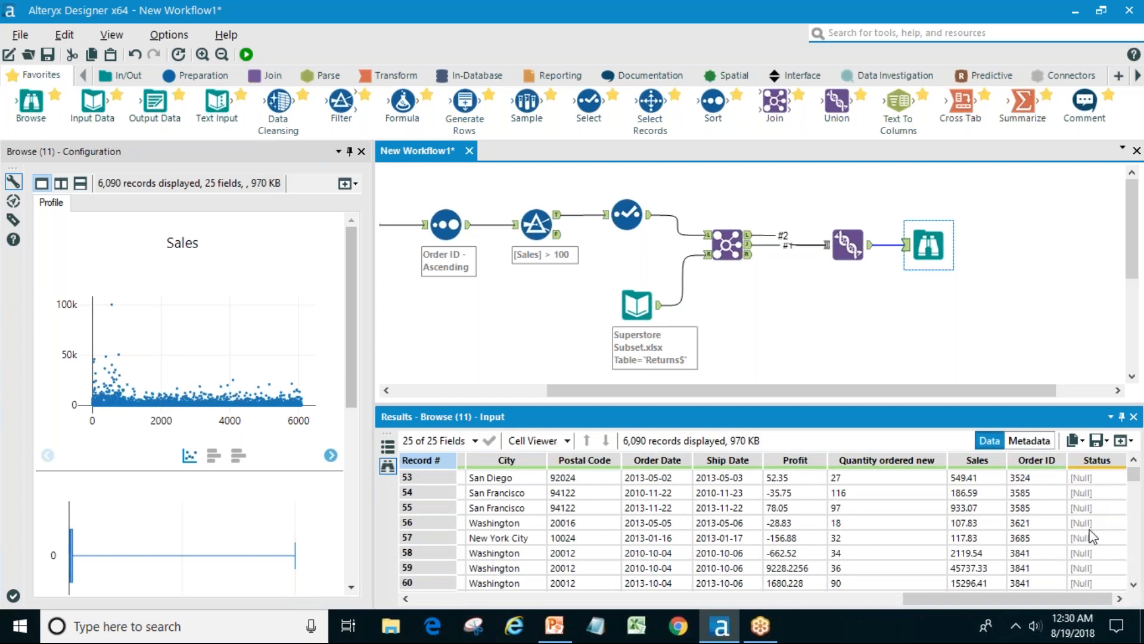
left_click(827, 191)
left_click(795, 300)
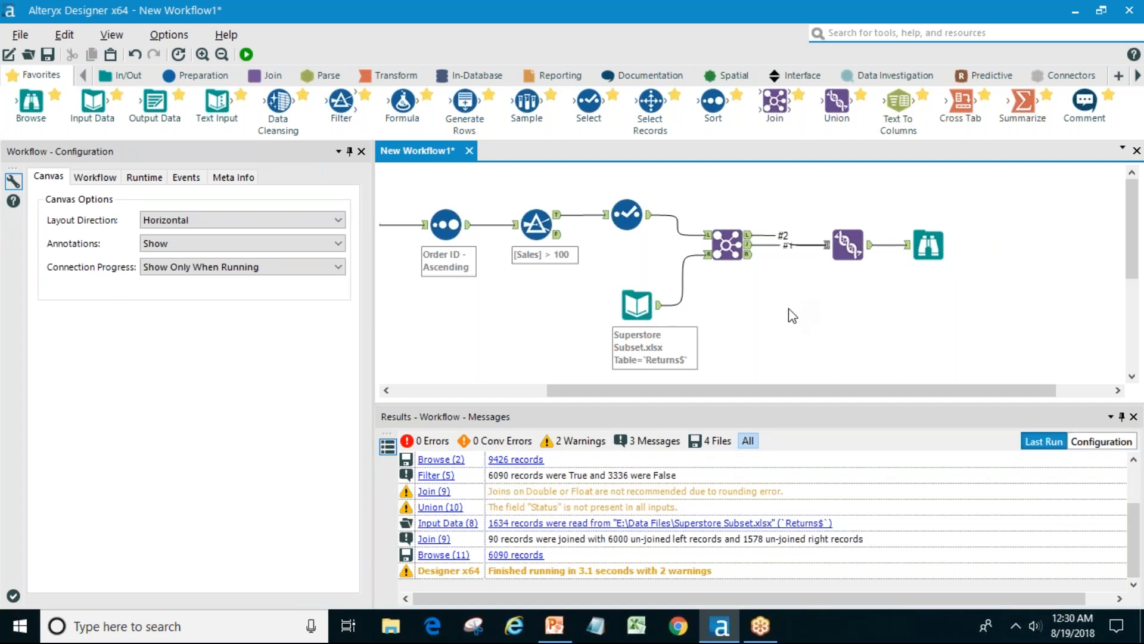
Add an Output Data tool connected to the Union tool's output, and view its available file and database destinations.
left_click_drag(828, 390, 748, 398)
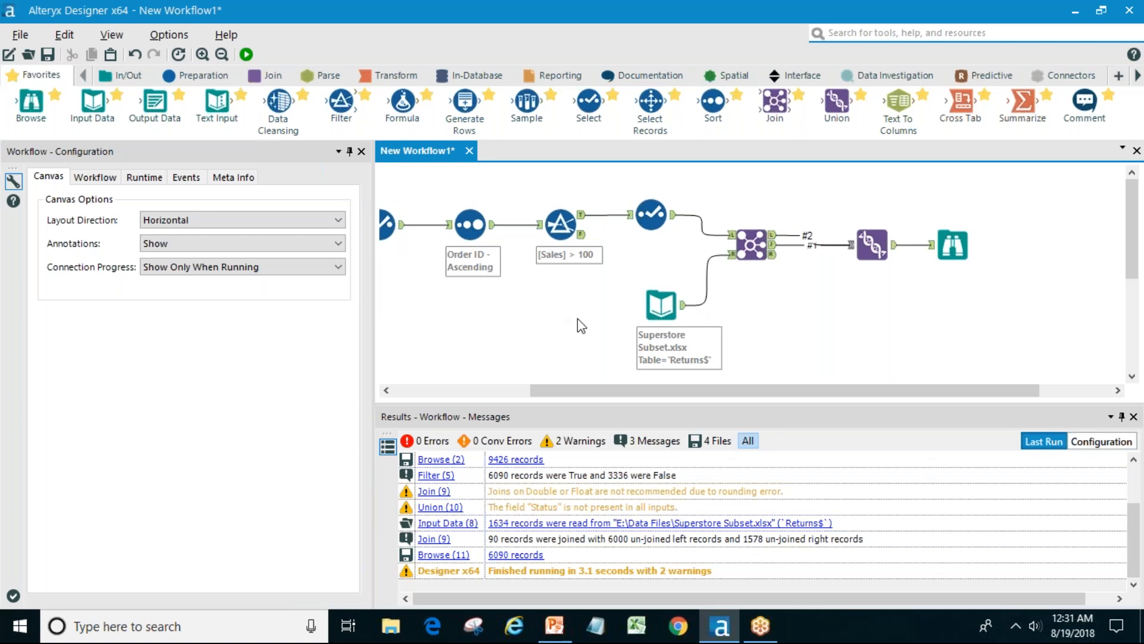
mouse_move(599, 391)
left_mouse_down()
mouse_move(524, 391)
mouse_move(607, 392)
left_mouse_up()
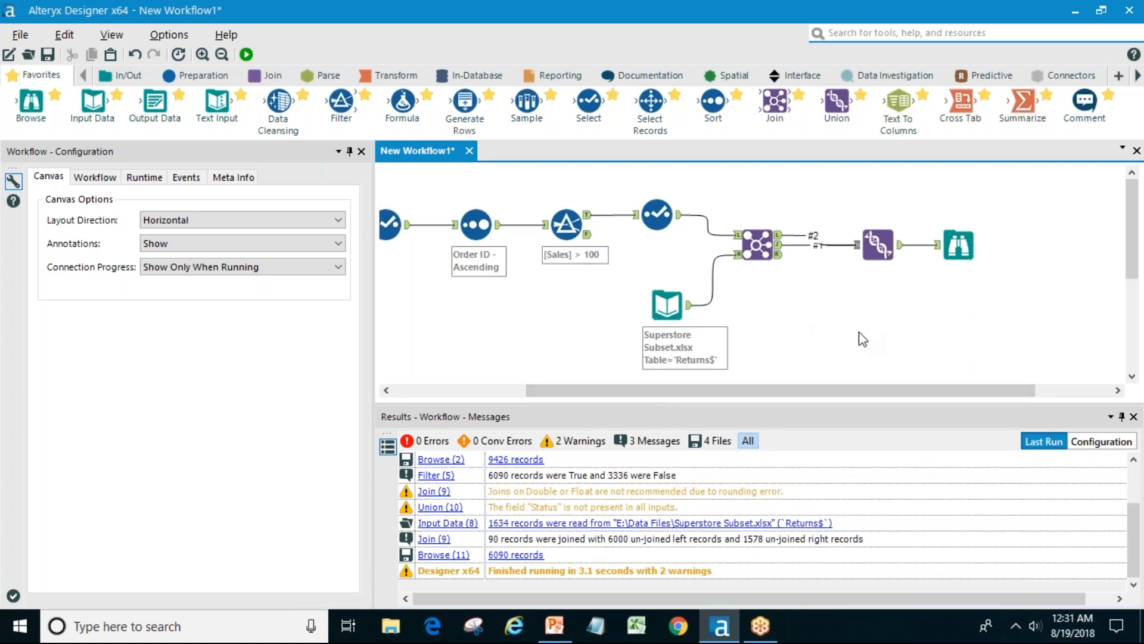
left_click_drag(800, 392, 847, 392)
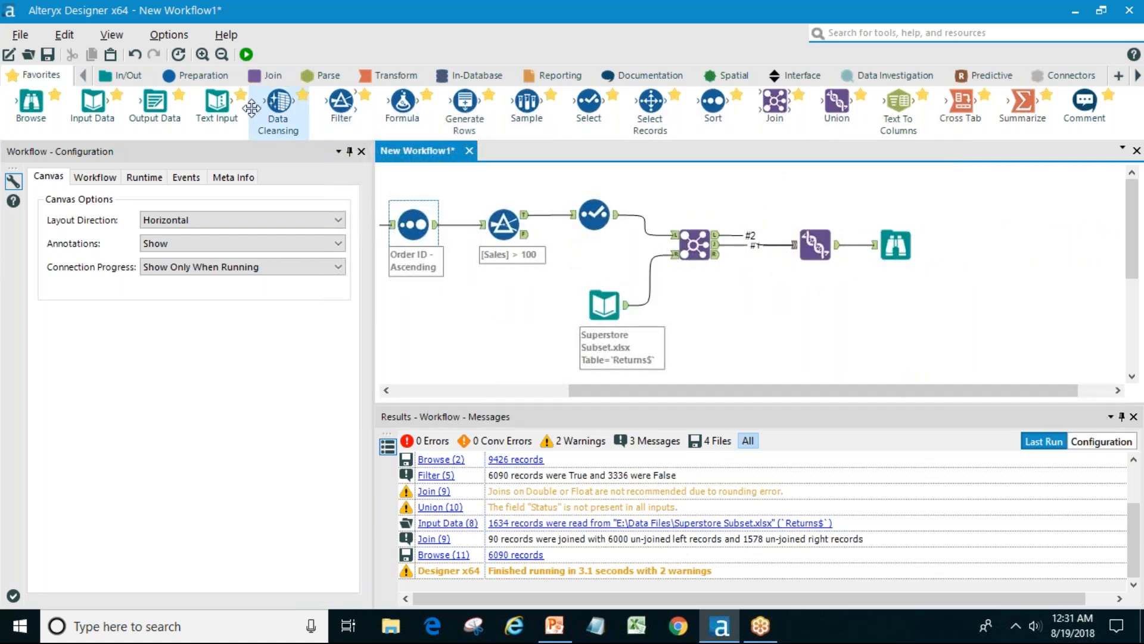
left_click(128, 76)
left_click_drag(337, 106, 882, 295)
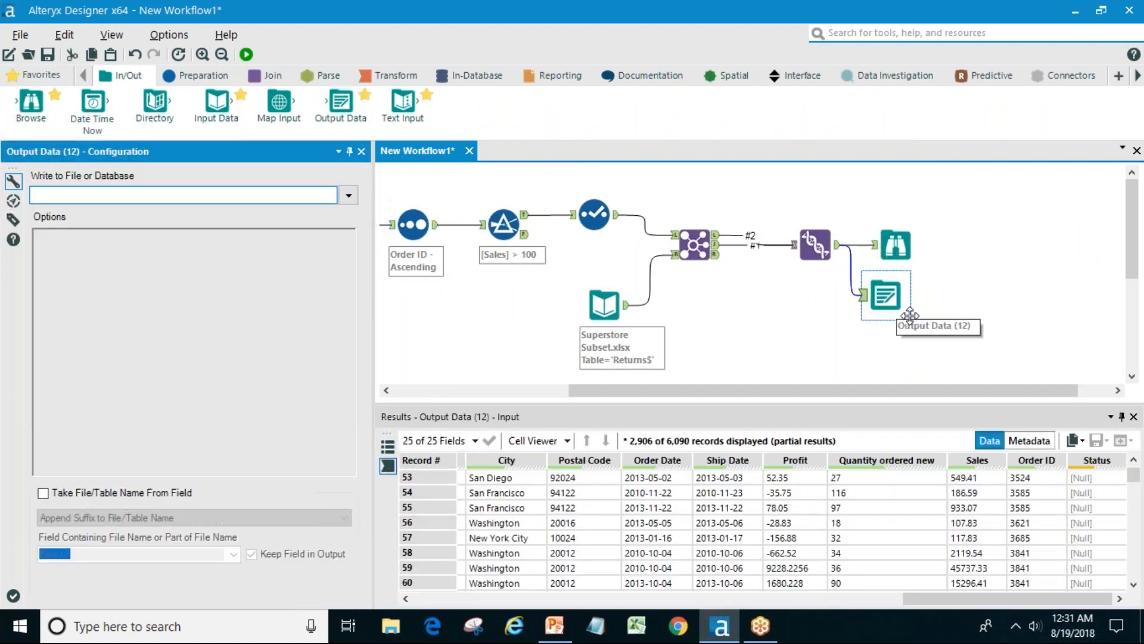
left_click(349, 196)
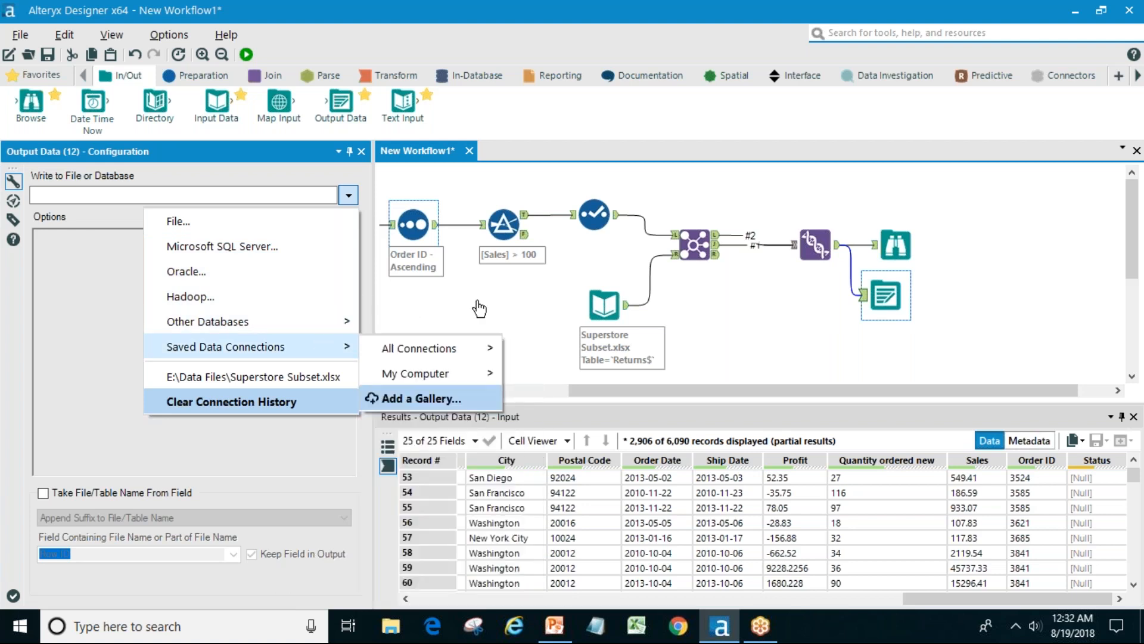
left_click(850, 209)
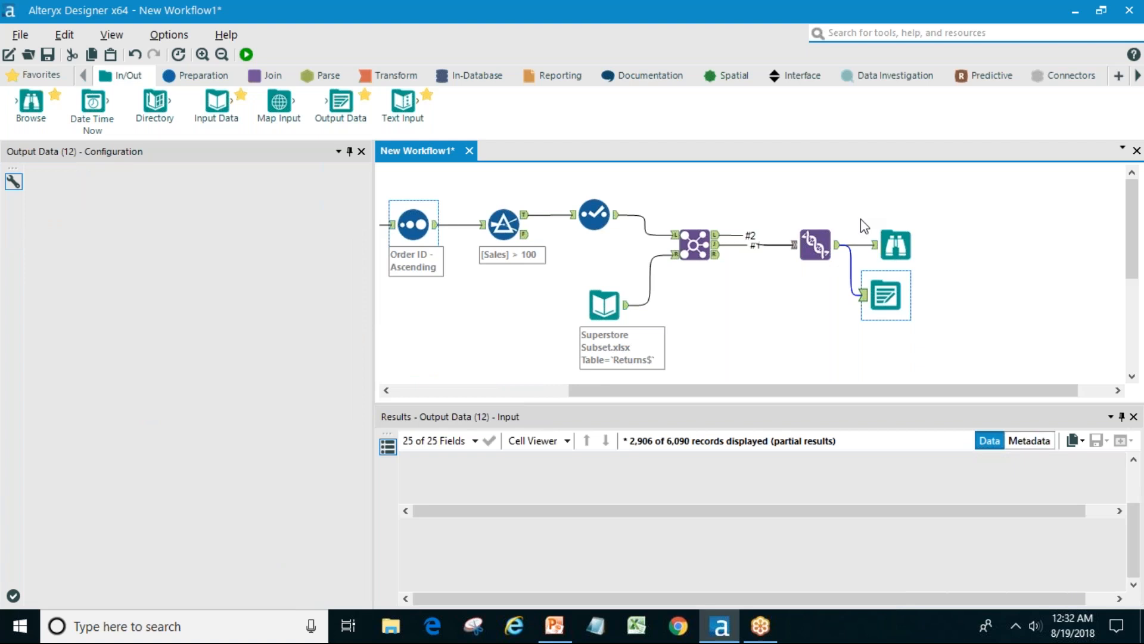